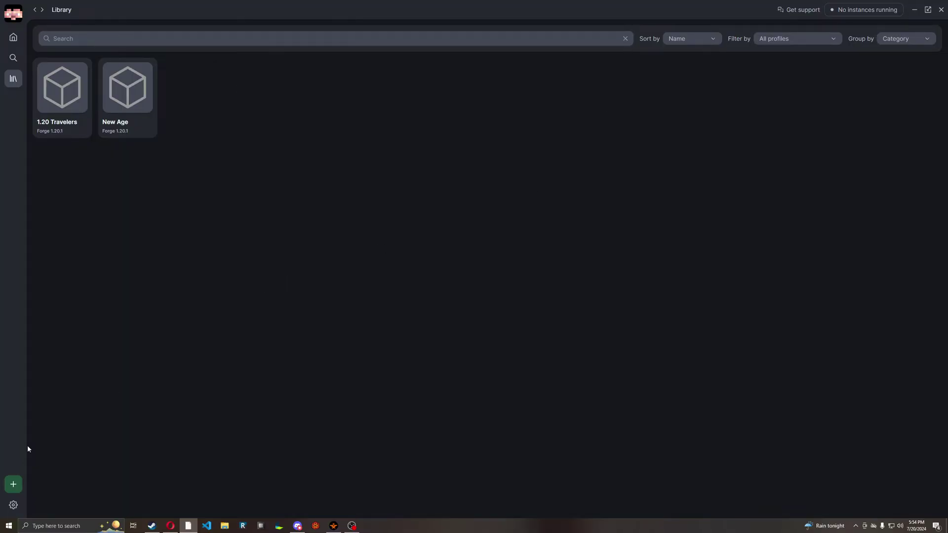
- Create a custom instance named "custom" with the Forge loader and game version 1.20.1
left_click(13, 484)
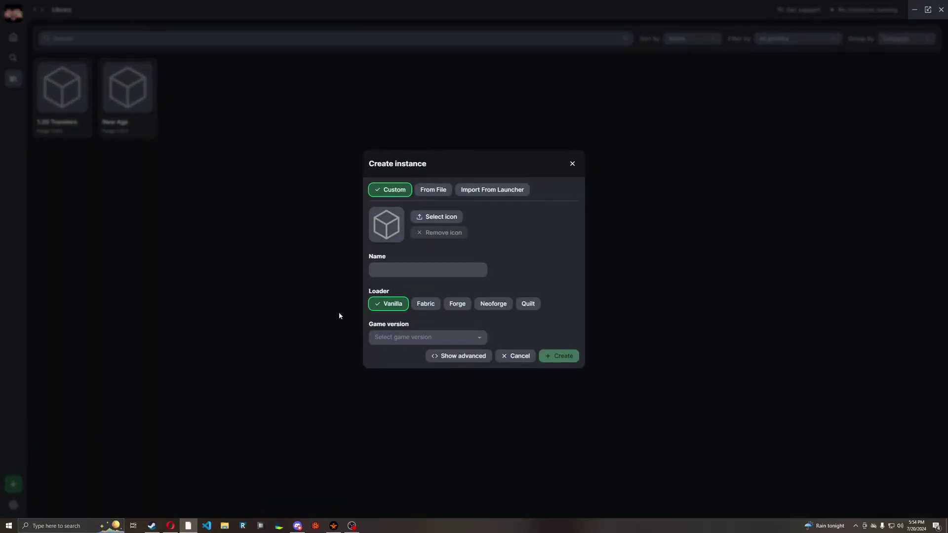
left_click(405, 270)
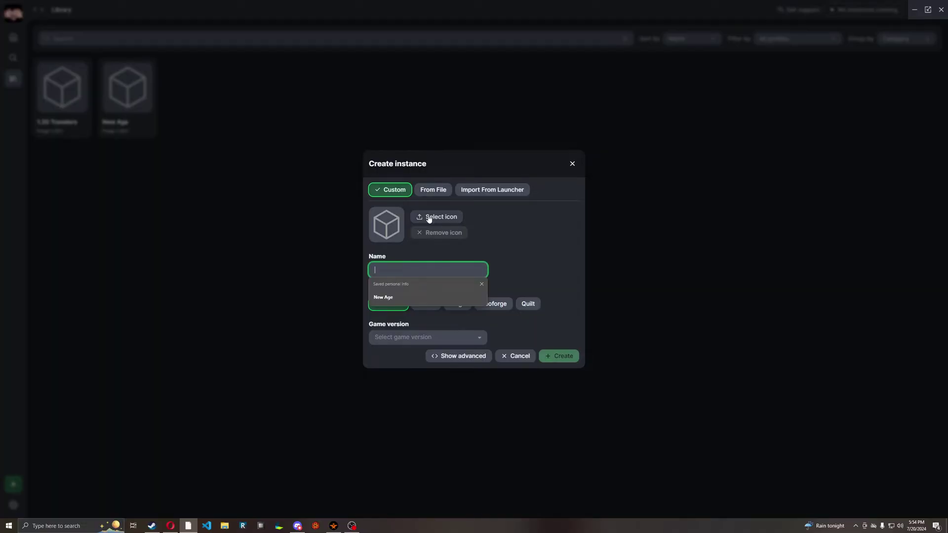
type("custom")
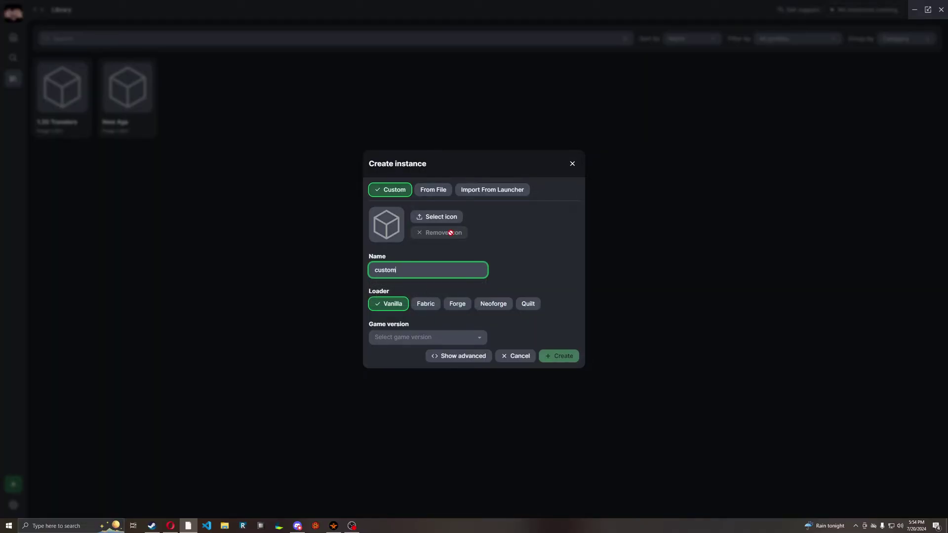
left_click(467, 303)
left_click(475, 336)
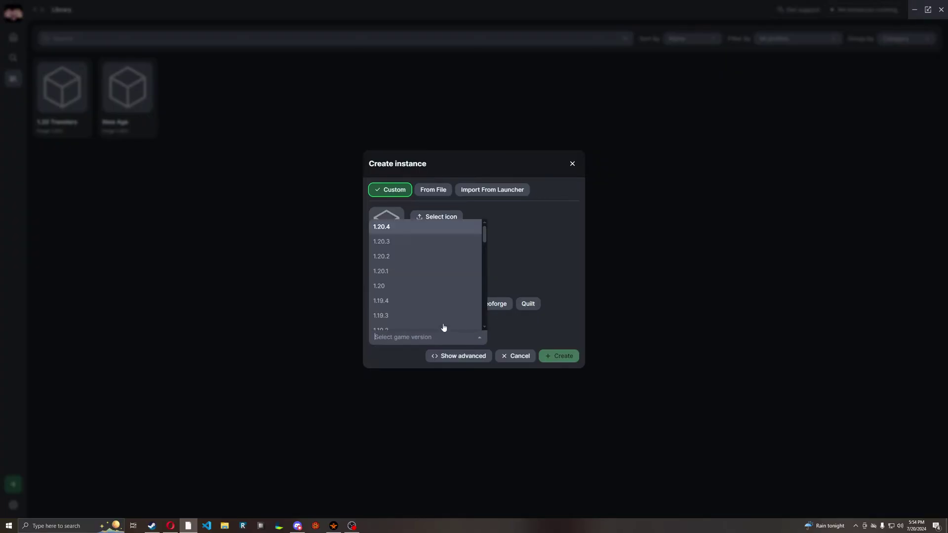
left_click(396, 273)
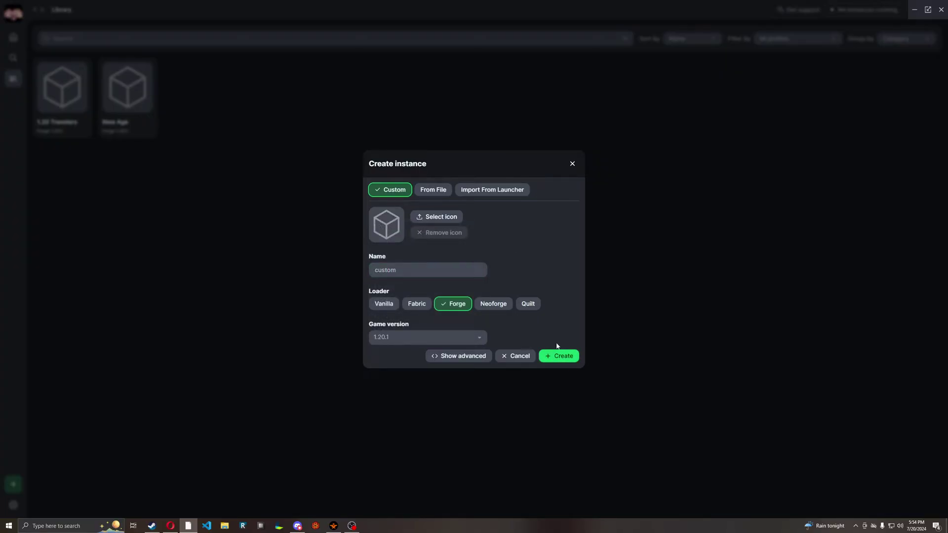
left_click(561, 360)
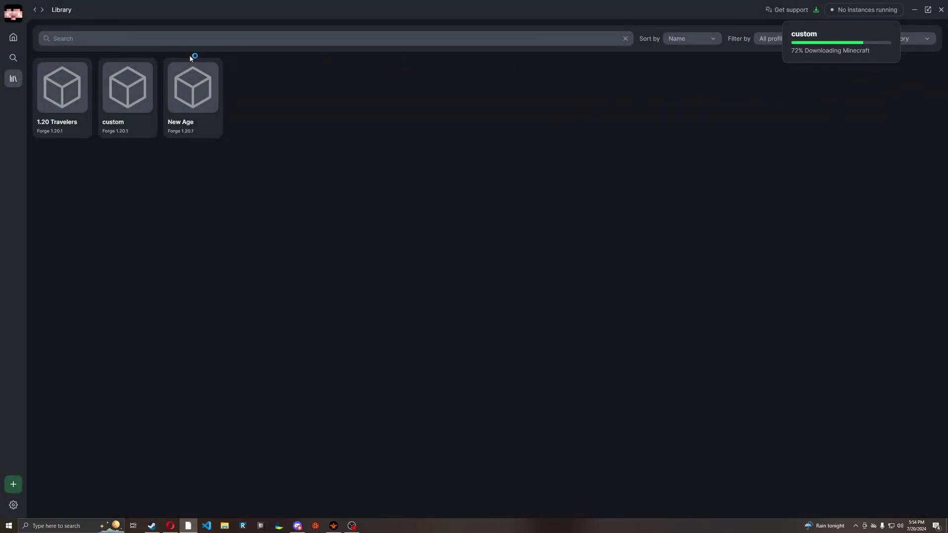
- Open the custom instance's options at the Java memory settings
left_click(134, 96)
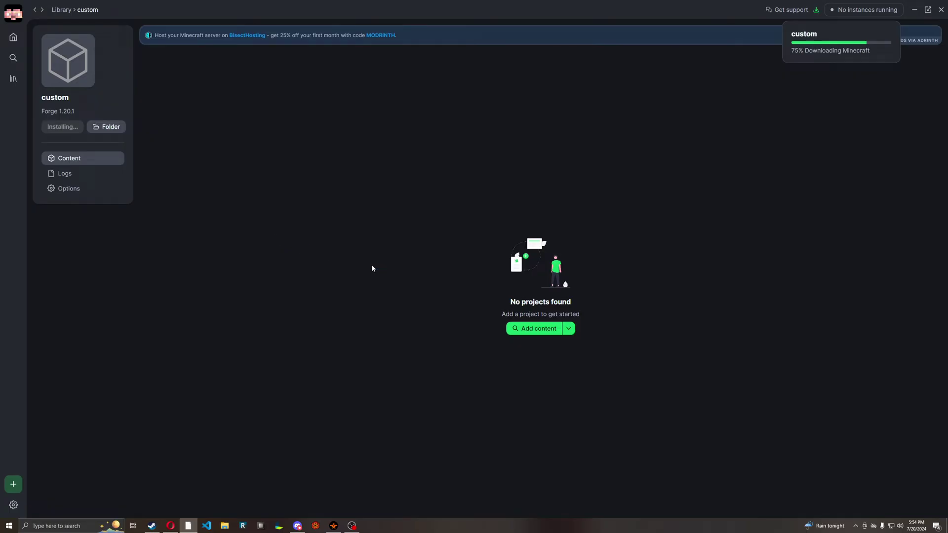
left_click(121, 188)
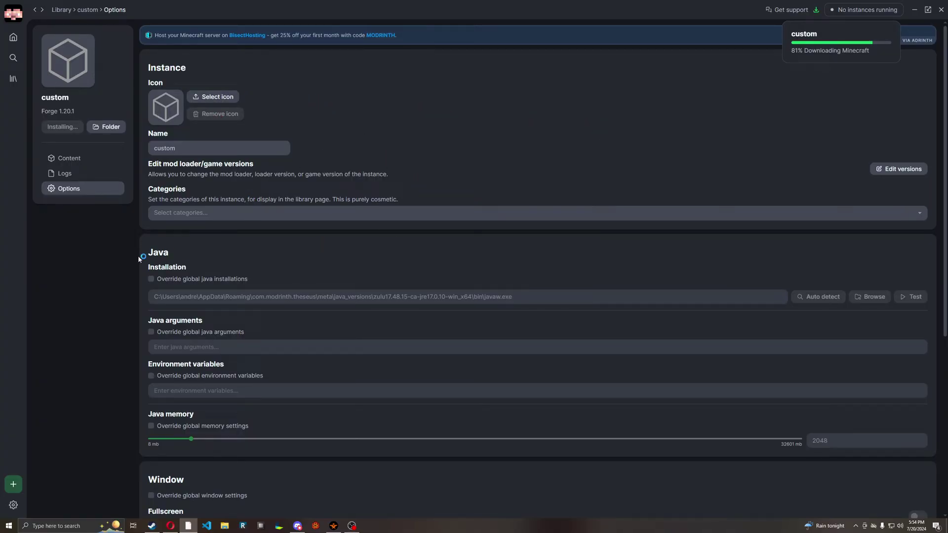
scroll(336, 253, "down", 3)
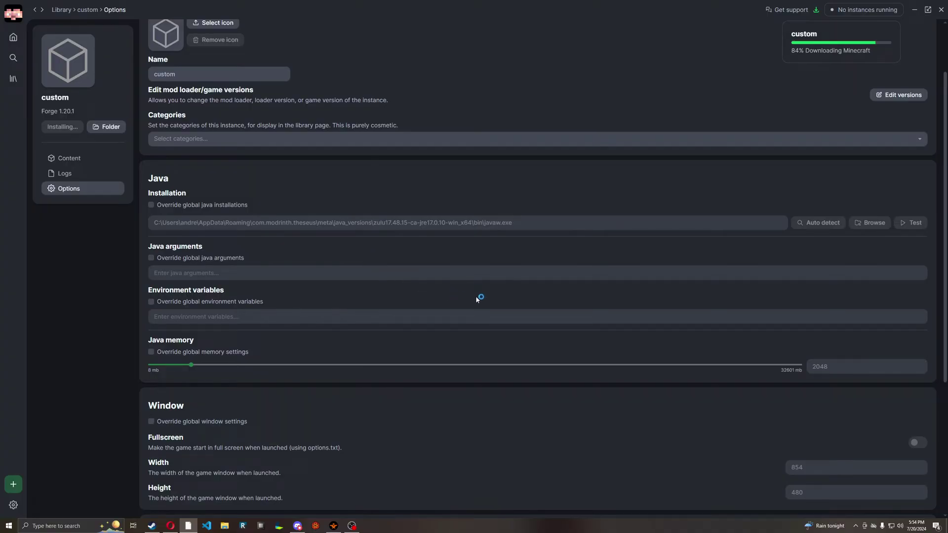
scroll(322, 395, "down", 1)
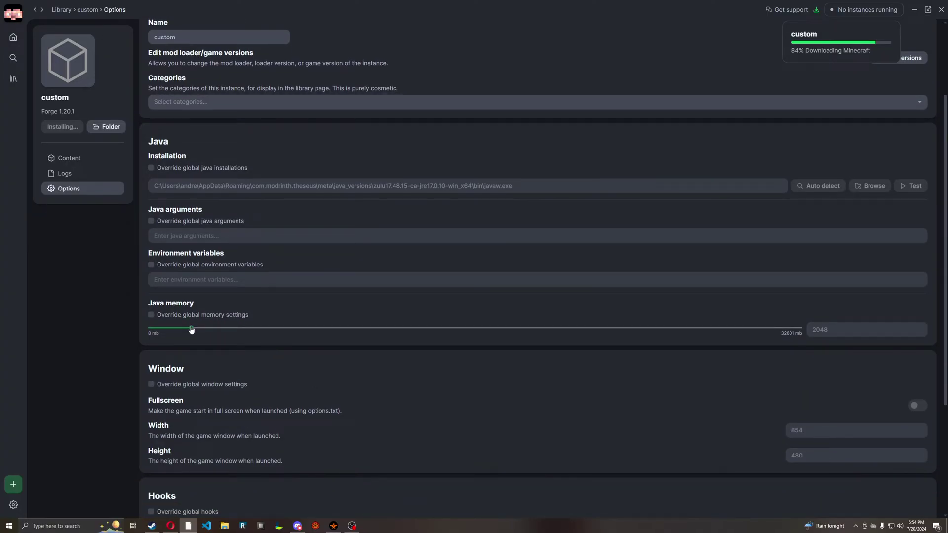
- Try overriding the instance's Java memory with 1664 MB and turn the override back off
left_click(151, 314)
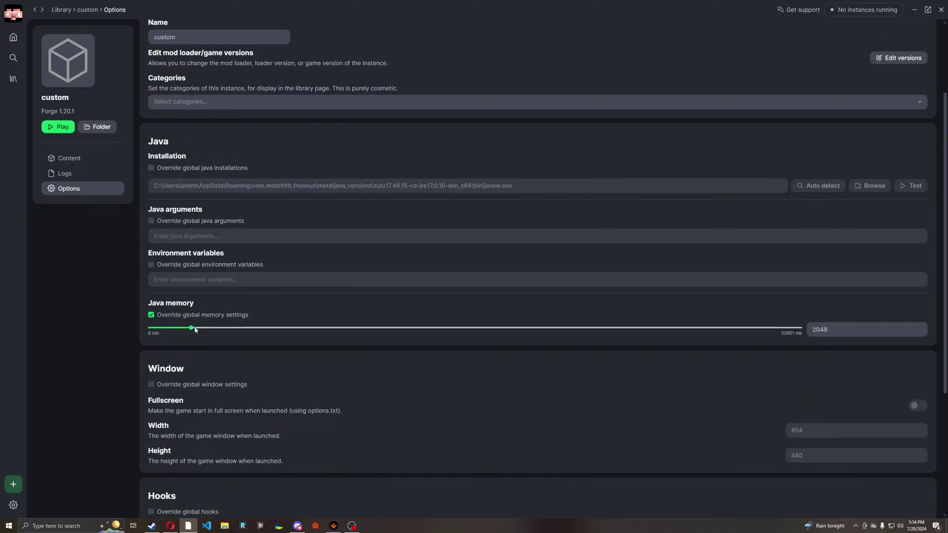
mouse_move(193, 327)
left_mouse_down()
mouse_move(561, 327)
mouse_move(194, 329)
mouse_move(317, 325)
mouse_move(305, 329)
mouse_move(429, 341)
mouse_move(458, 304)
mouse_move(479, 311)
mouse_move(184, 336)
left_mouse_up()
left_click(151, 315)
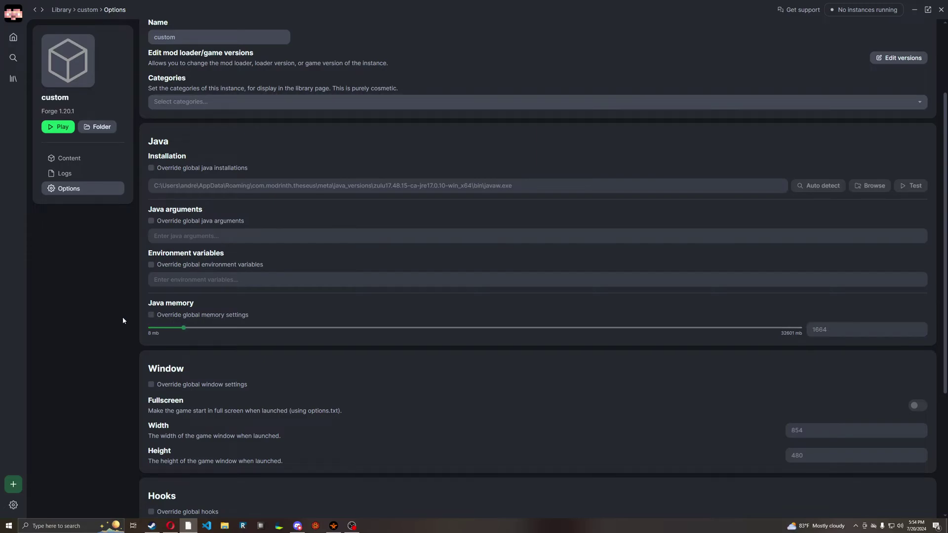
- Duplicate the custom instance and review its repair and delete options under instance management
scroll(318, 297, "down", 3)
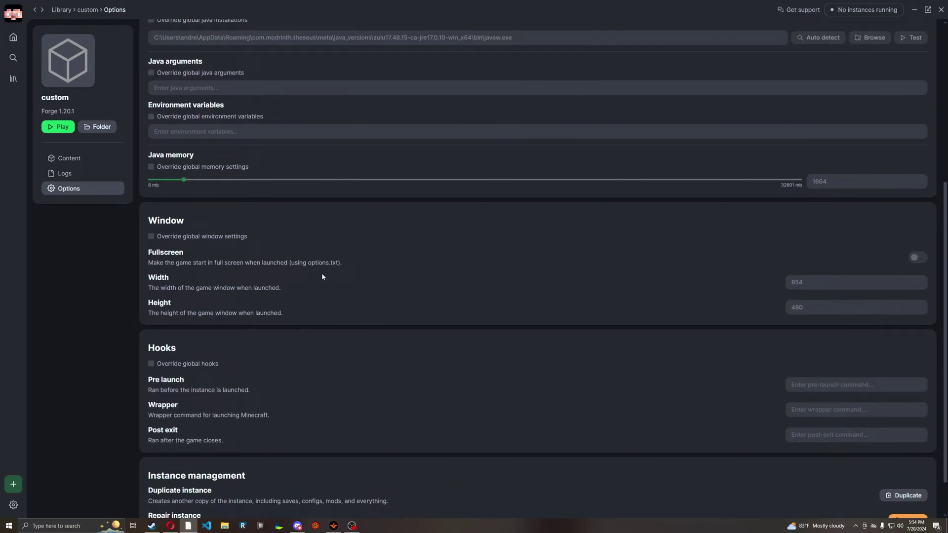
scroll(325, 270, "down", 2)
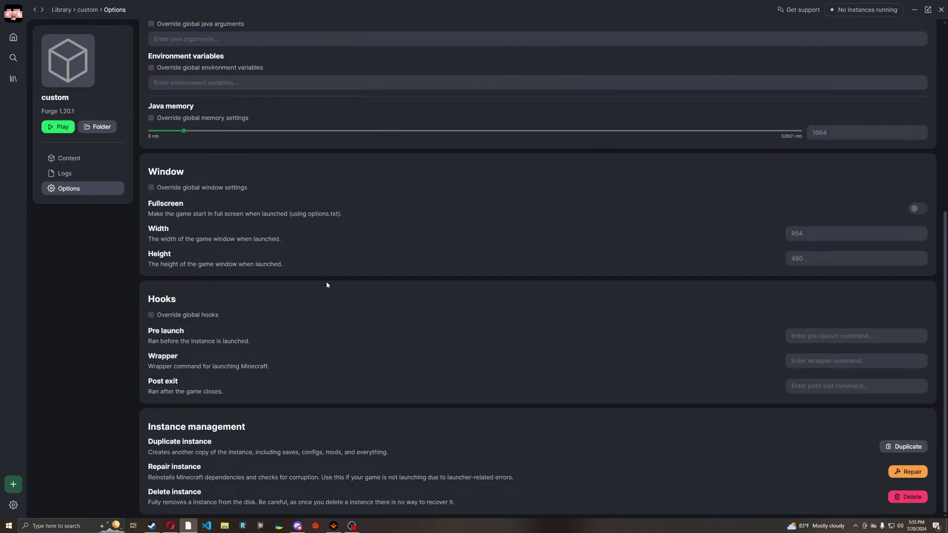
scroll(326, 280, "up", 1)
scroll(316, 291, "down", 1)
left_click_drag(153, 473, 211, 468)
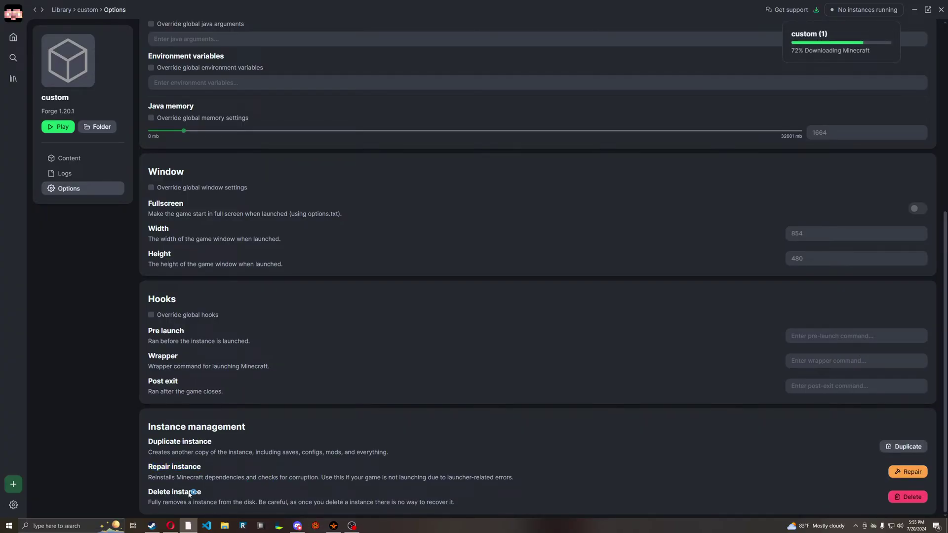
left_click_drag(137, 494, 213, 496)
- View the custom instance's logs page and return to its content page
left_click(107, 161)
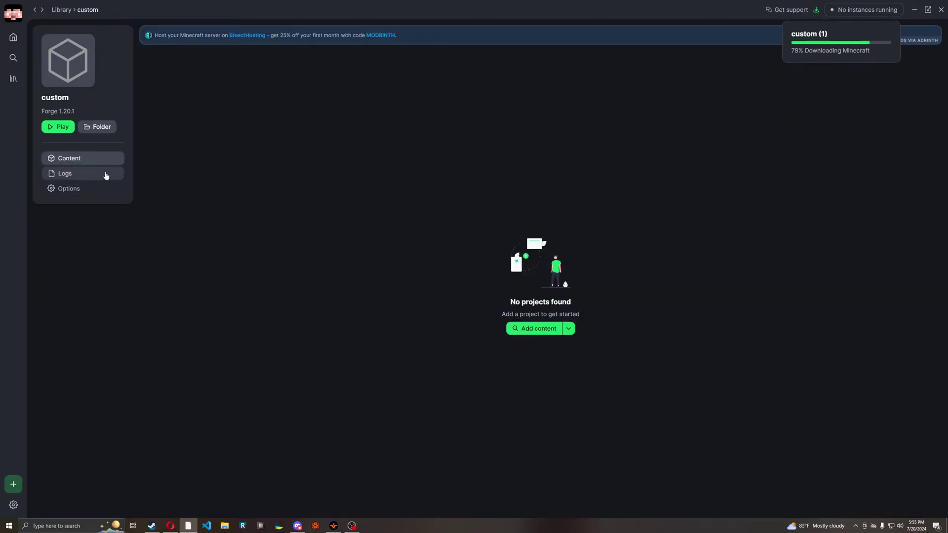
left_click(105, 173)
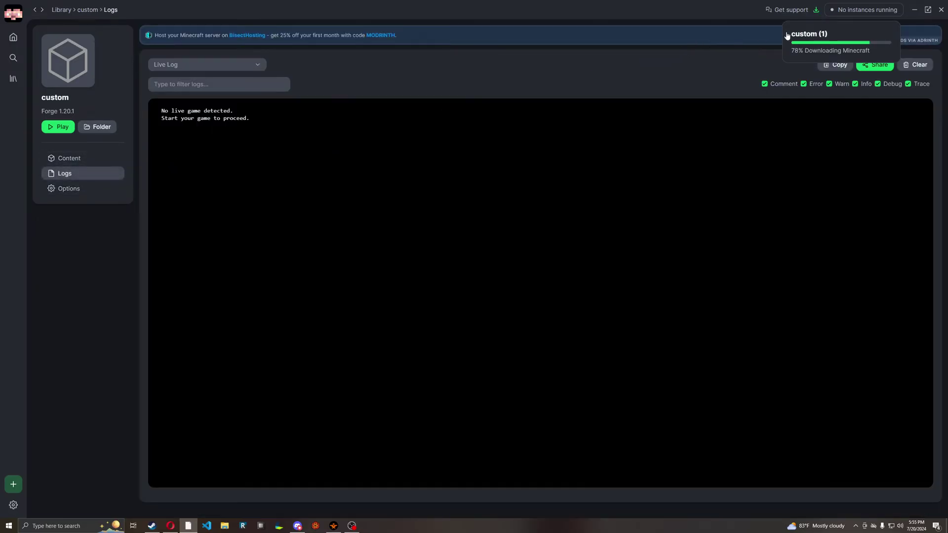
left_click(85, 159)
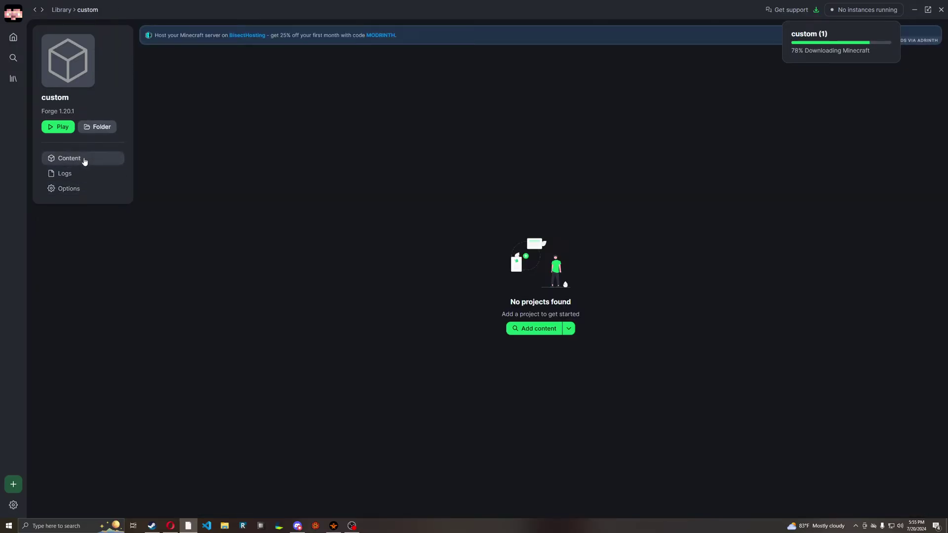
- Add content to the custom instance by searching the mods for "esse" and installing Essential Mod
left_click(546, 332)
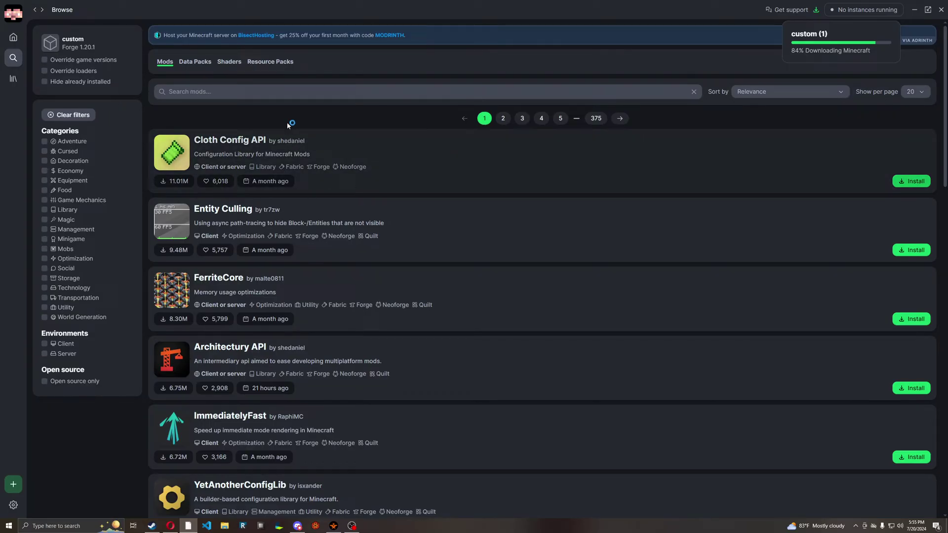
left_click(294, 93)
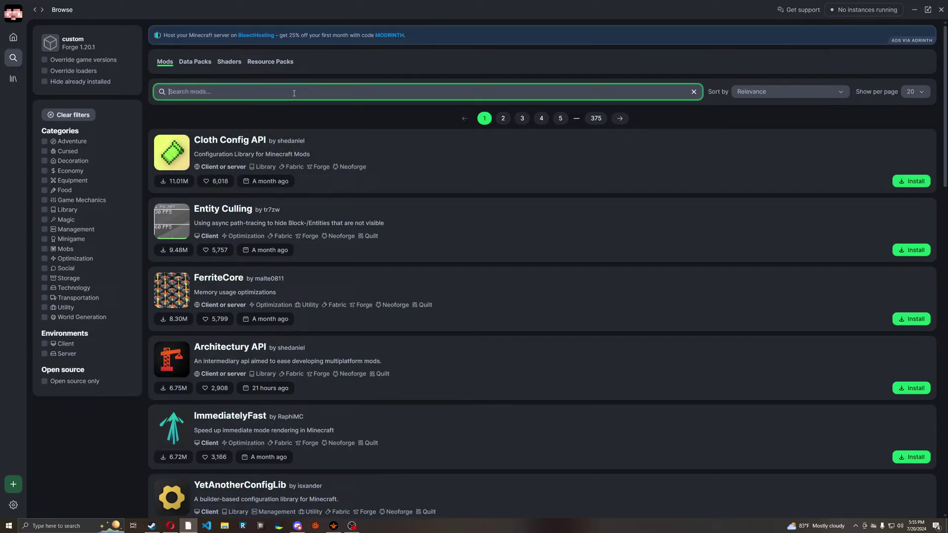
type("esse")
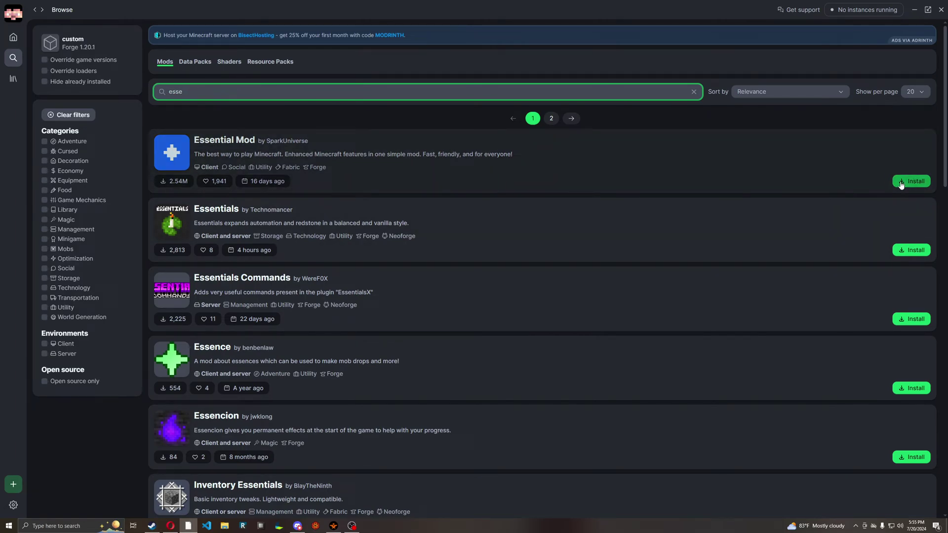
left_click(908, 181)
- Clear the mod search and install Entity Culling
left_click(448, 88)
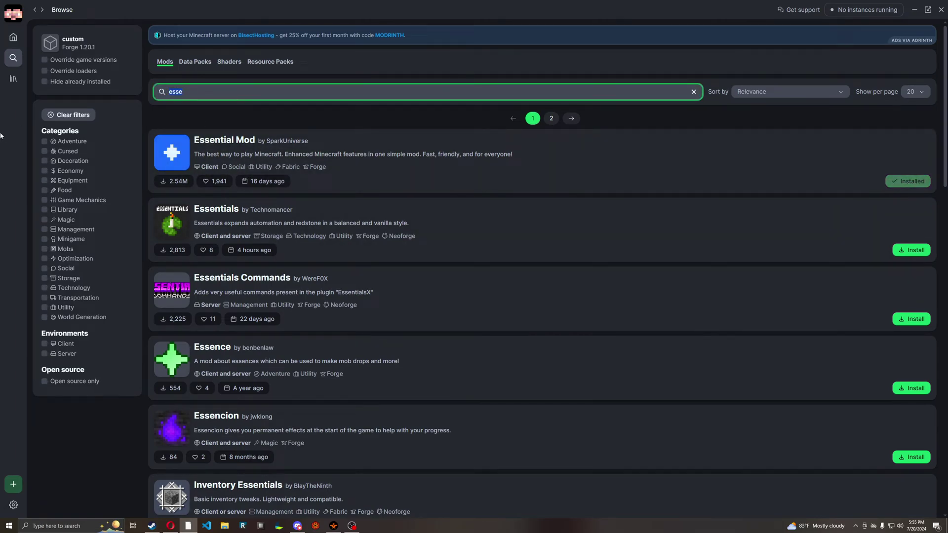
key("BackSpace")
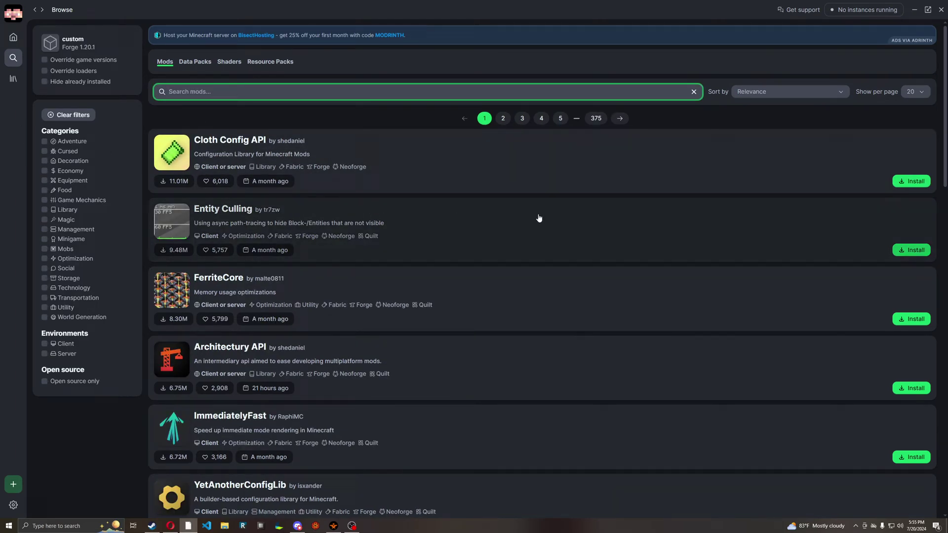
left_click(907, 249)
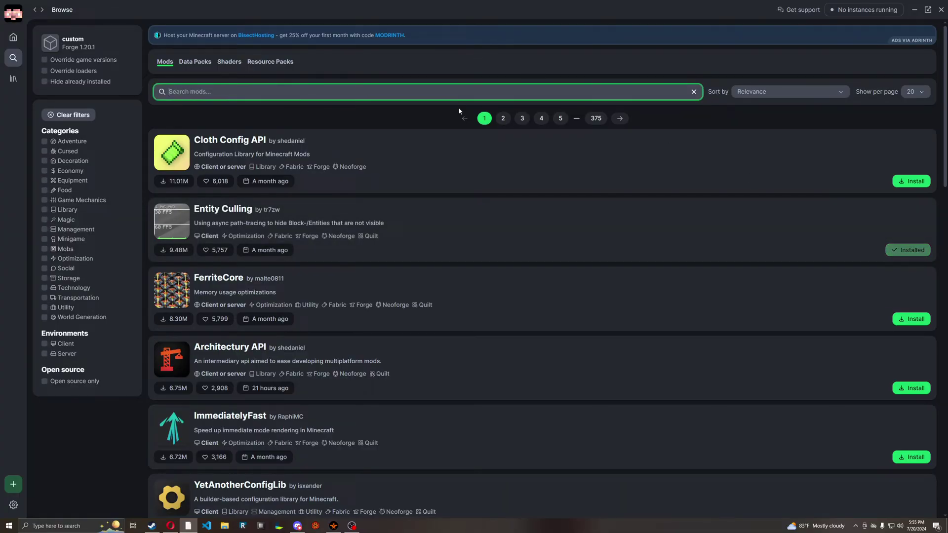
- Install AppleSkin and Not Enough Animations from the first page of mods
scroll(480, 347, "down", 2)
scroll(481, 347, "down", 8)
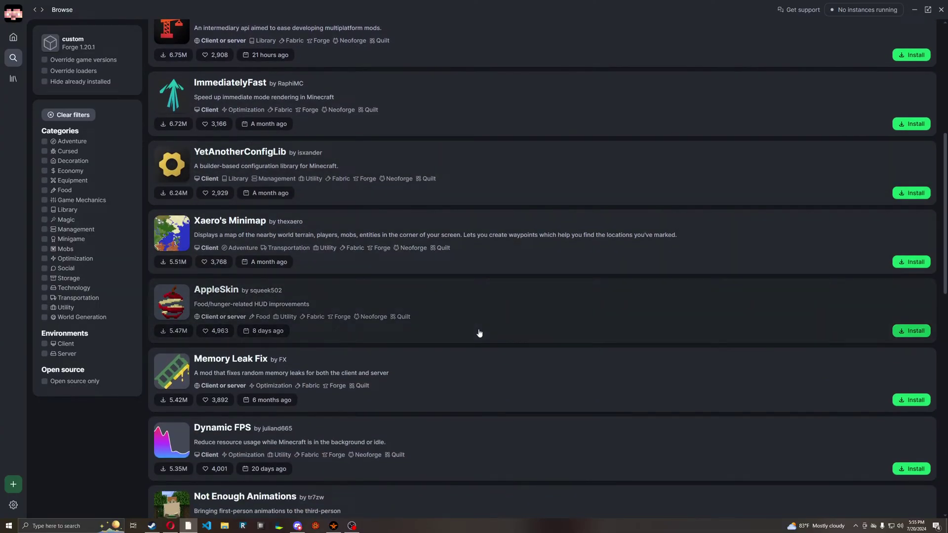
left_click(911, 256)
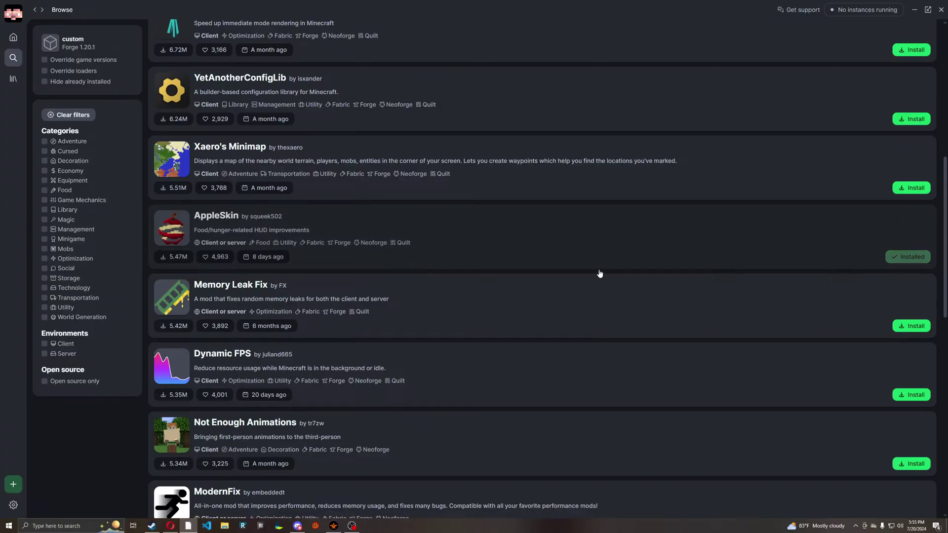
scroll(599, 273, "down", 7)
left_click(914, 168)
- Go to page 2 of the mod results and install Just Enough Items
scroll(416, 366, "down", 7)
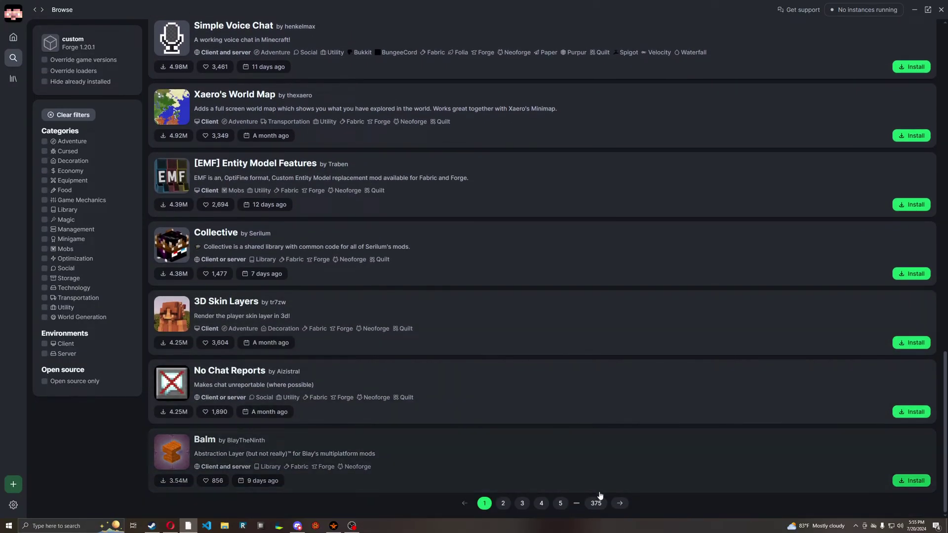
left_click(503, 503)
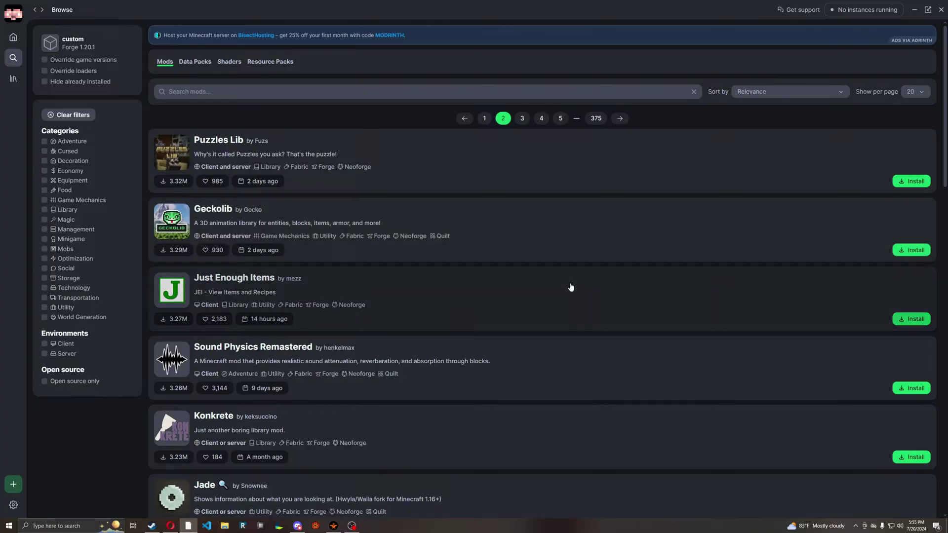
left_click(912, 319)
- Look through the remaining mods on result page 2 and those on page 3
scroll(698, 271, "down", 5)
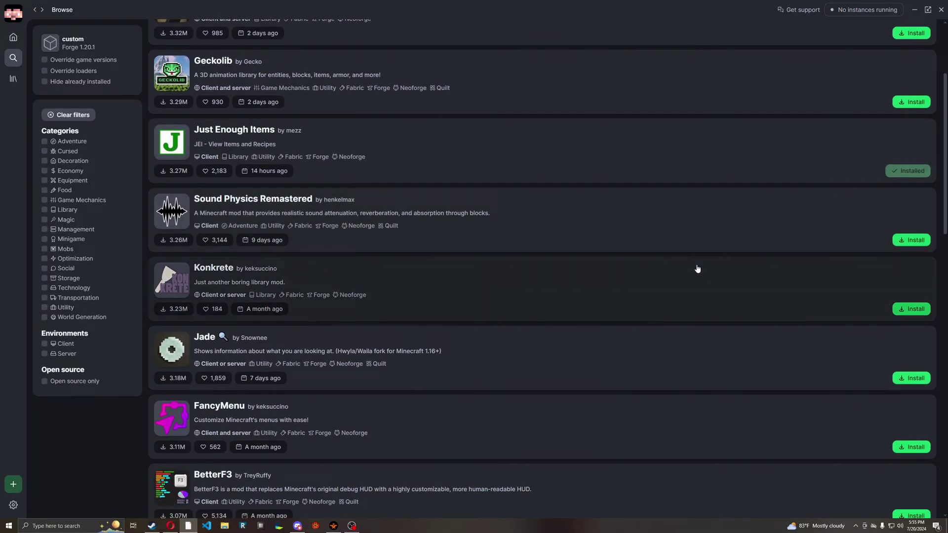
scroll(700, 265, "down", 1)
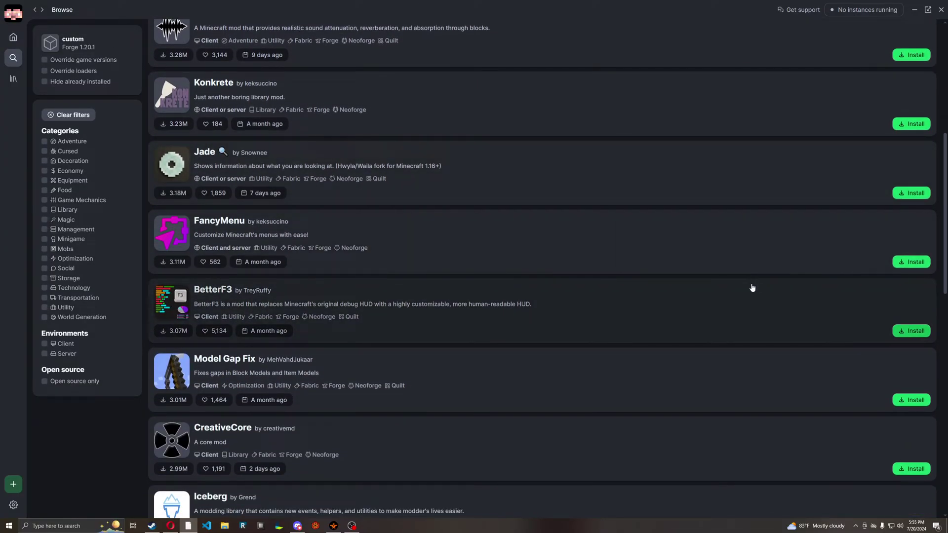
scroll(751, 275, "down", 10)
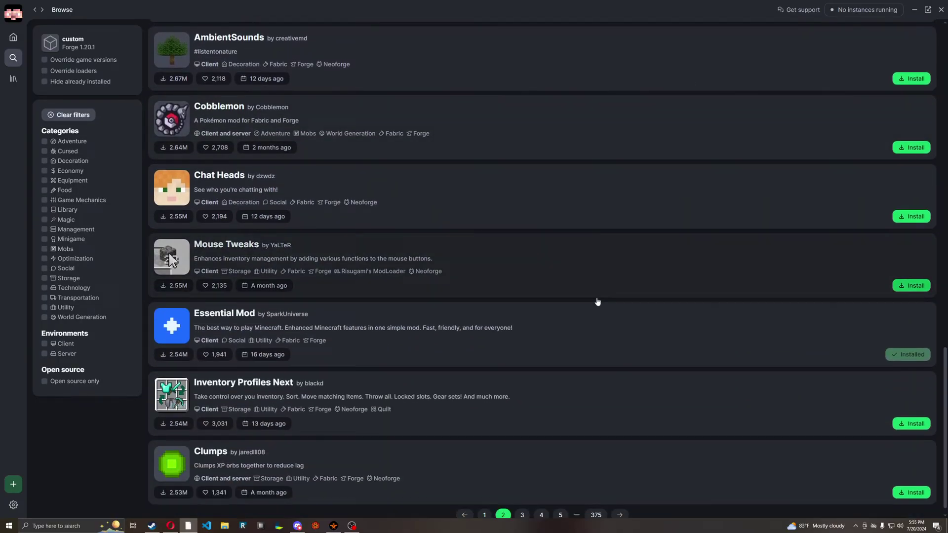
scroll(596, 296, "down", 1)
left_click(522, 515)
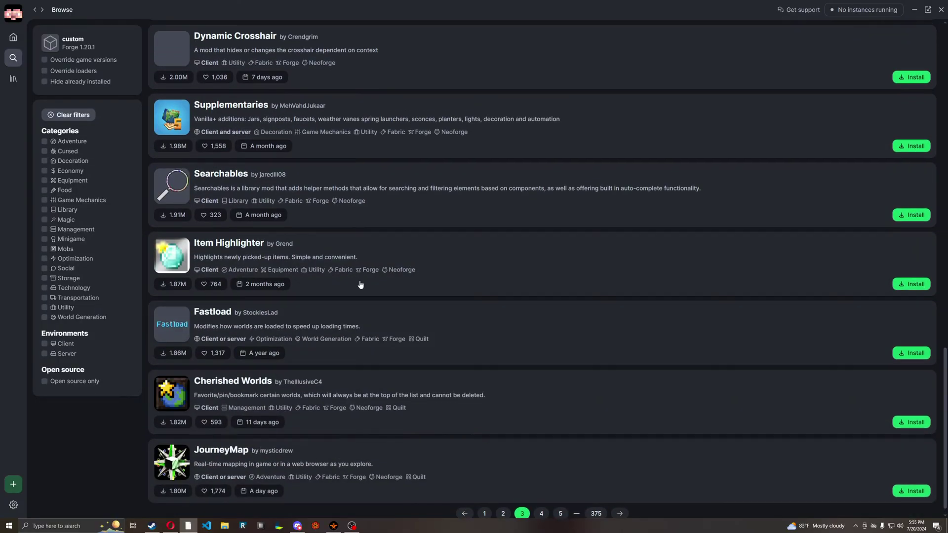
scroll(254, 198, "down", 9)
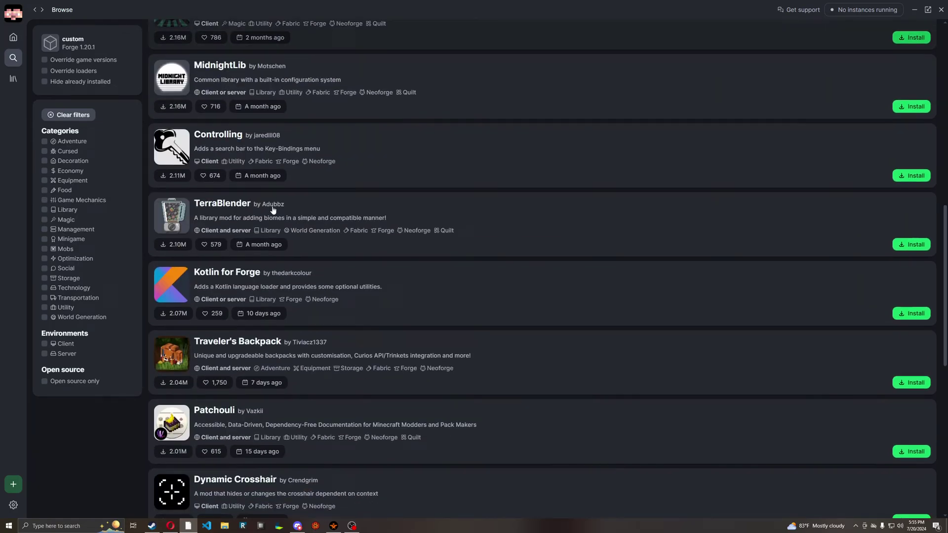
scroll(273, 210, "down", 3)
- Check the custom instance's list of installed mods and reopen the mod browser for it
key("alt+Left")
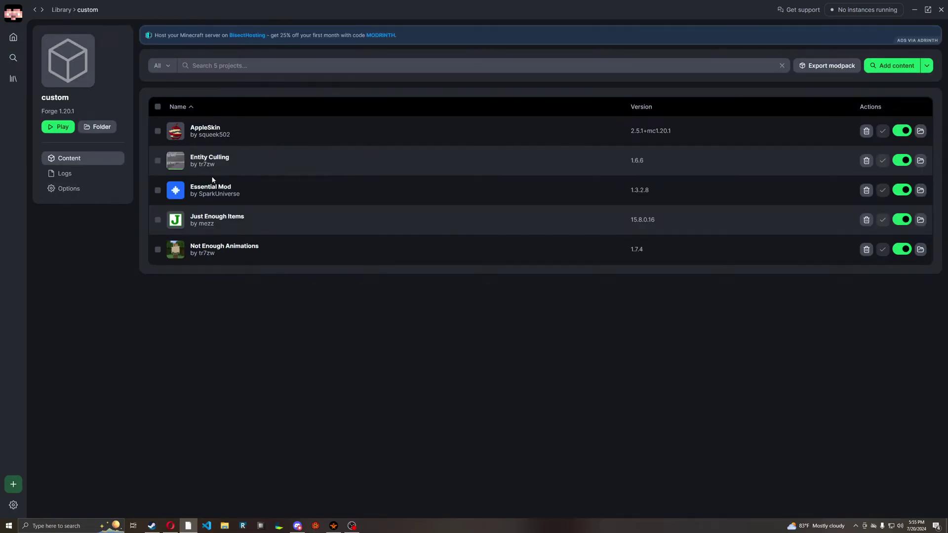
left_click(892, 69)
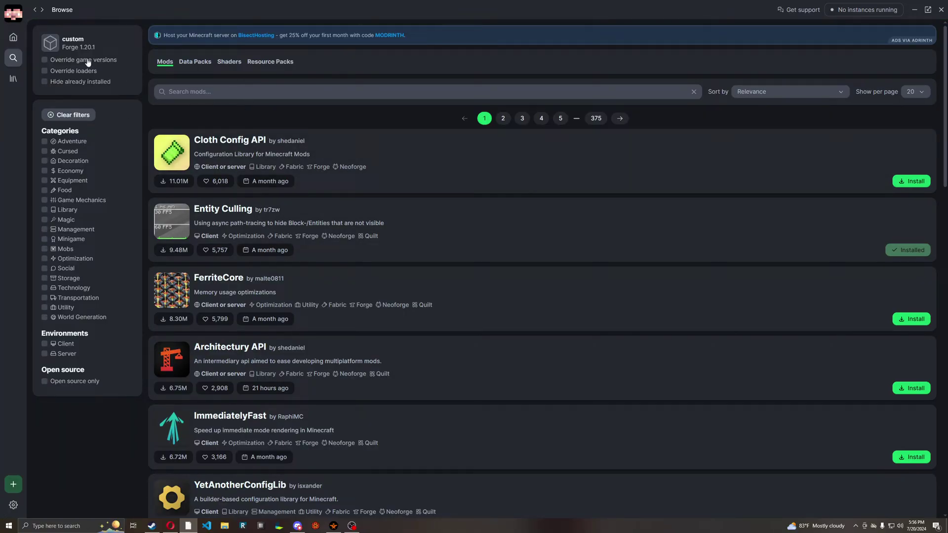
- Return to the custom instance's content list, show AppleSkin's file in the mods folder, and view the parent custom folder
left_click(35, 10)
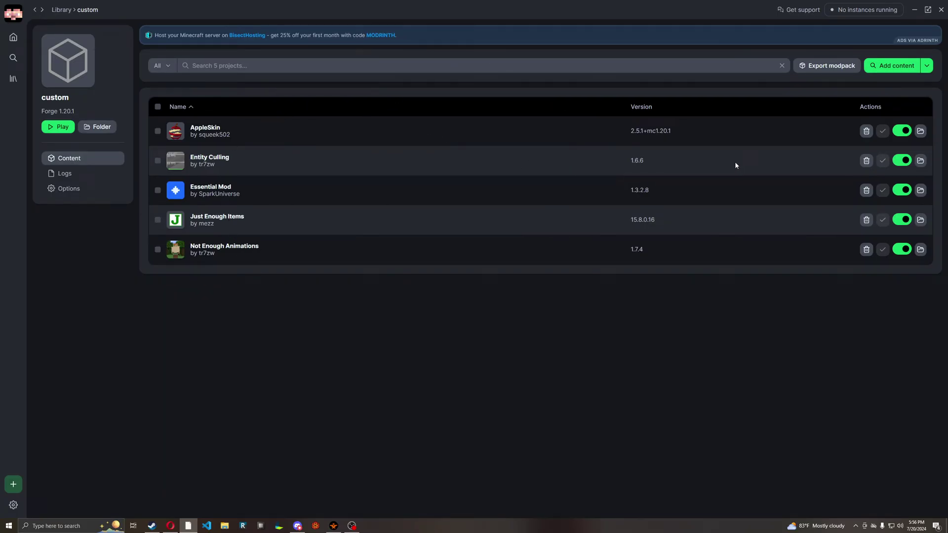
left_click(920, 130)
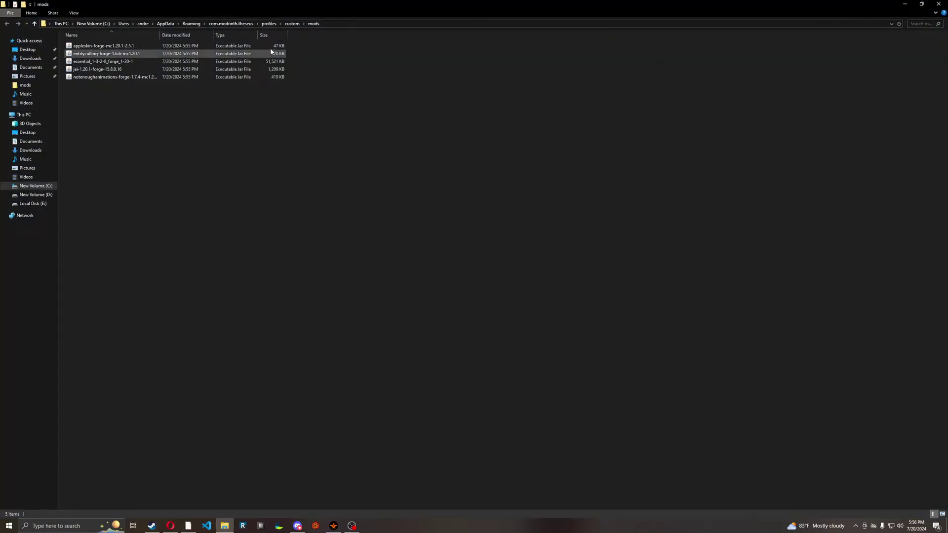
left_click(291, 24)
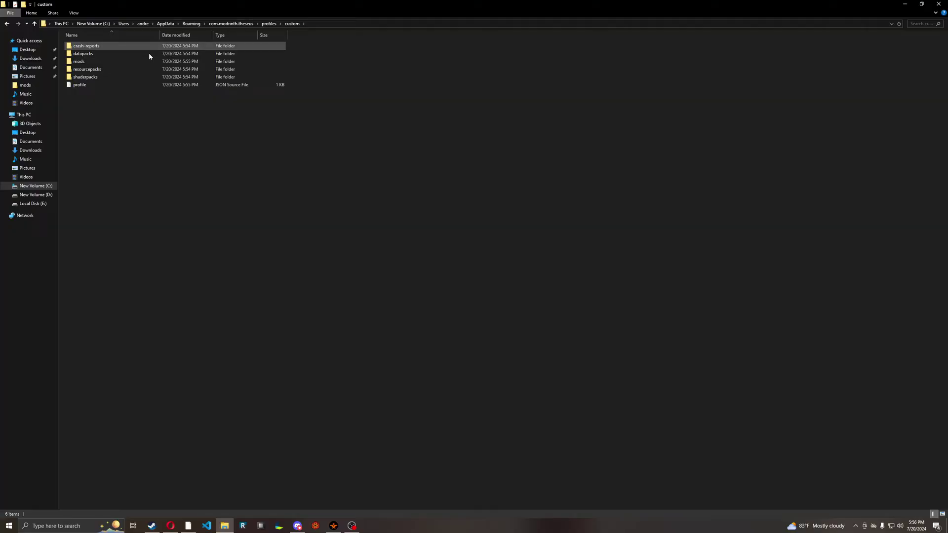
left_click(938, 4)
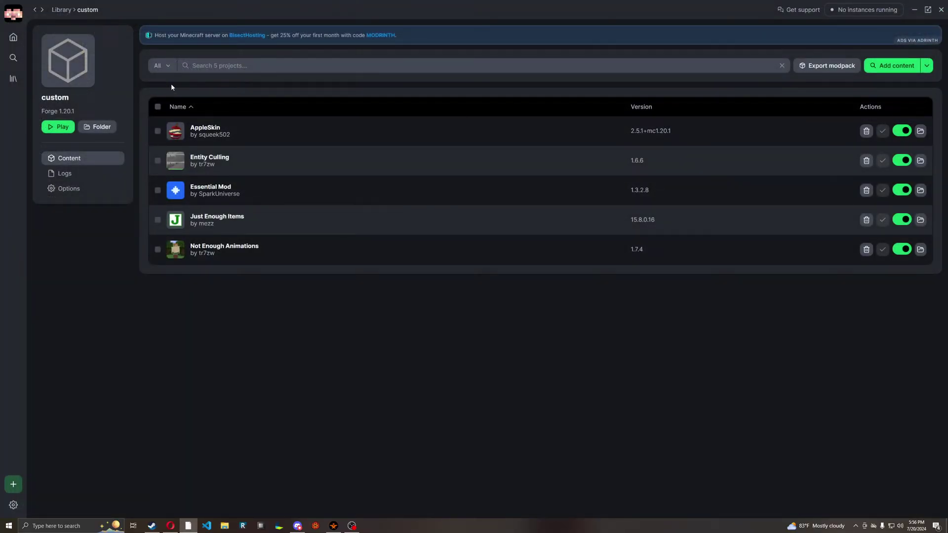
- Disable AppleSkin, check its file in the mods folder, and enable the mod again
left_click(899, 134)
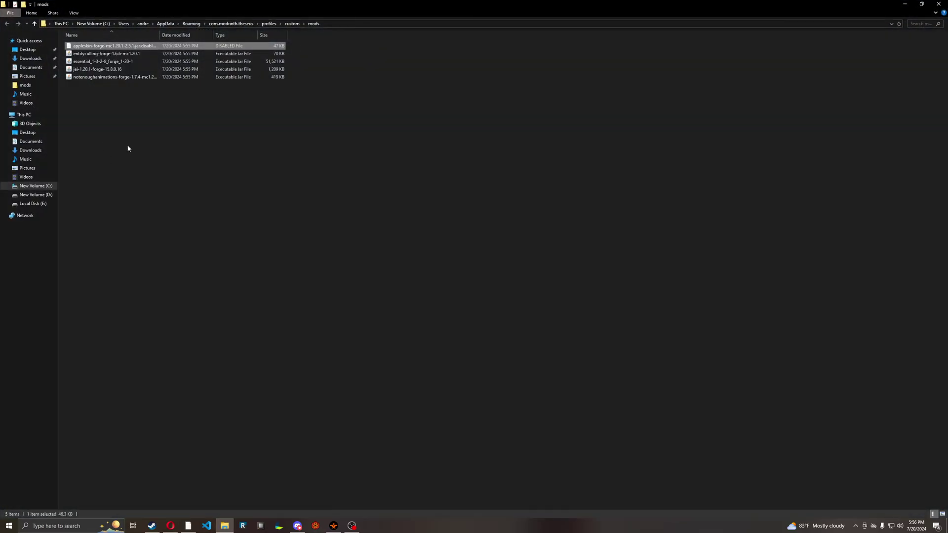
left_click(147, 116)
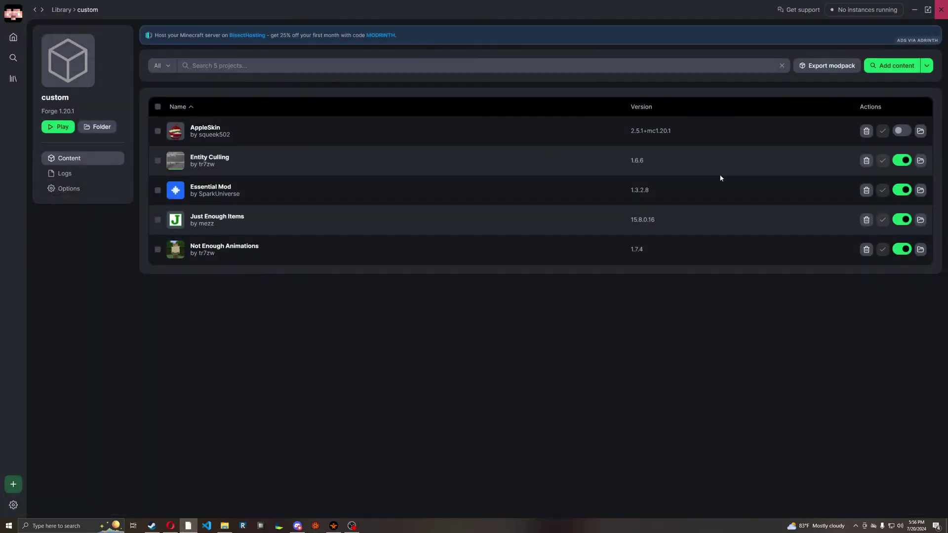
left_click(938, 3)
left_click(902, 131)
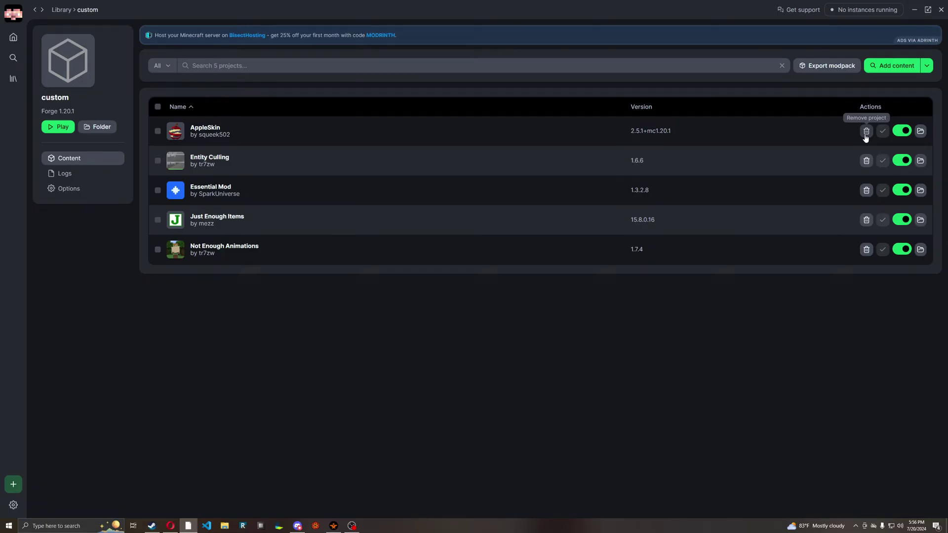
- Check which AppleSkin versions are available for Forge 1.20.1 and return to the custom instance's content list
left_click(198, 131)
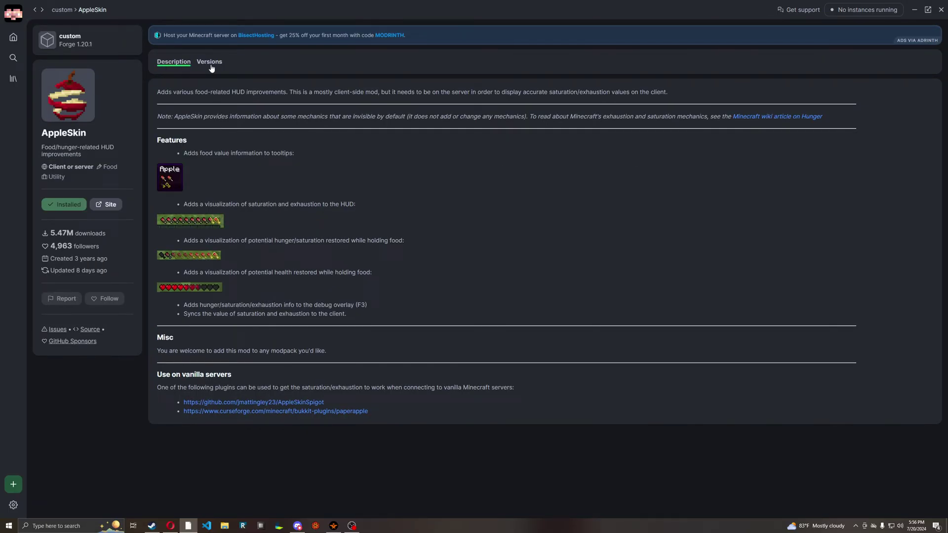
left_click(210, 65)
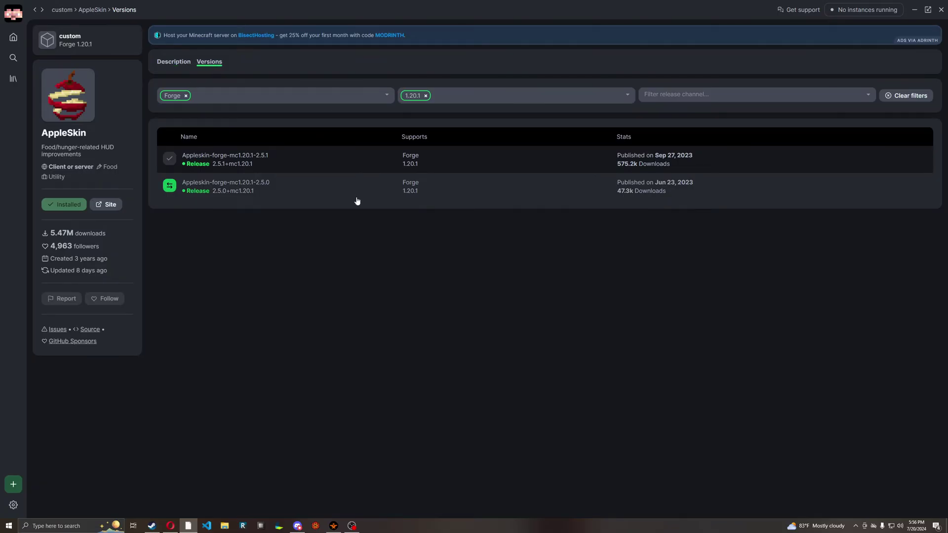
key("alt+Left")
key("alt+Left")
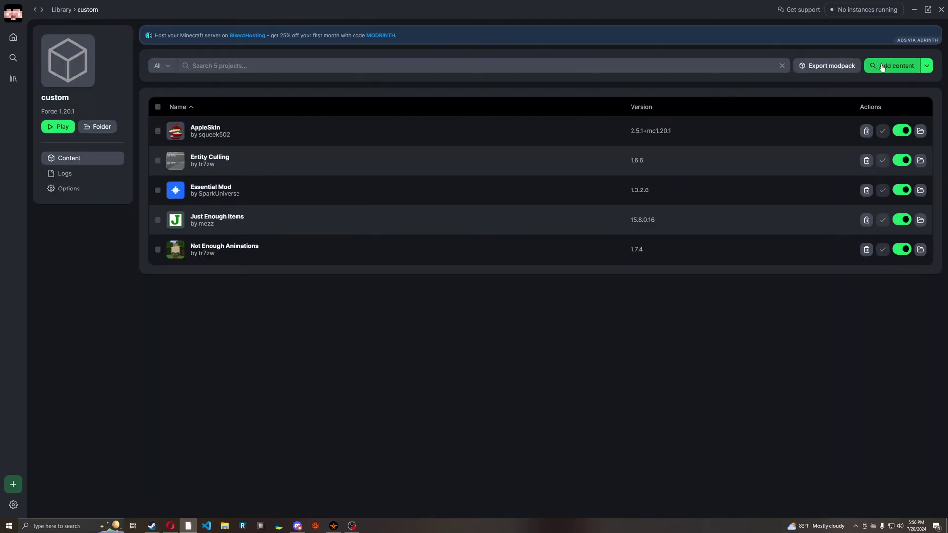
- Look at the Cloth Config API page and its versions from the mod browser, and return to the custom instance
left_click(882, 67)
left_click(237, 139)
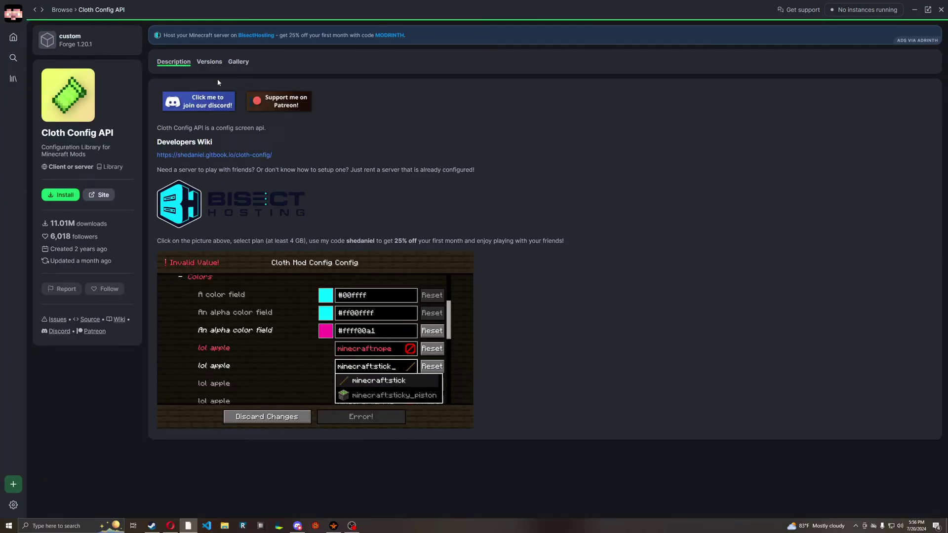
left_click(213, 64)
key("alt+Left")
key("alt+Left")
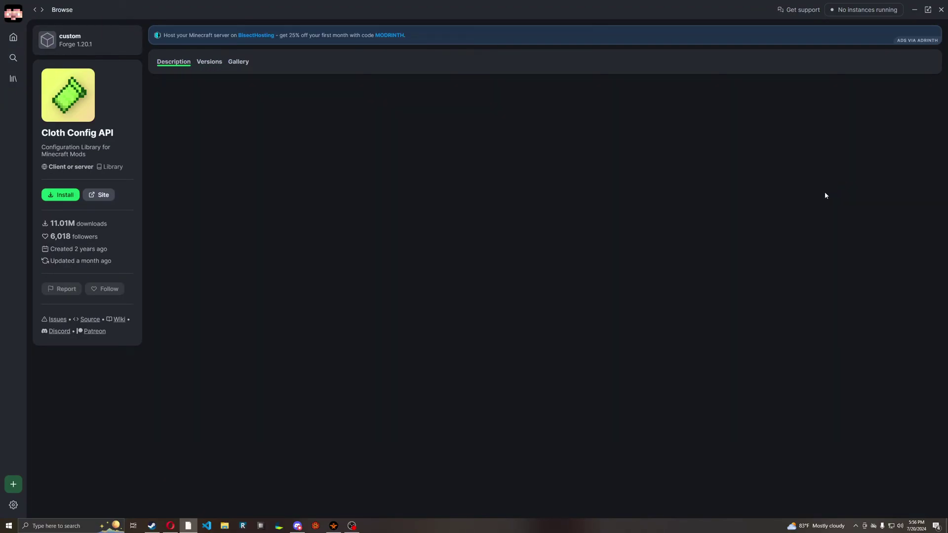
key("alt+Left")
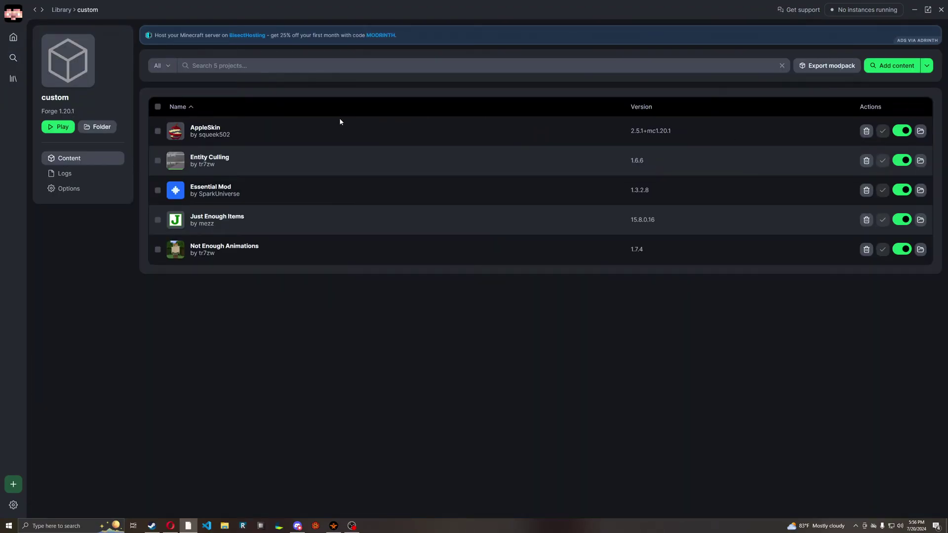
- Launch the custom instance and continue past the Minecraft welcome screen to the title menu
left_click(57, 127)
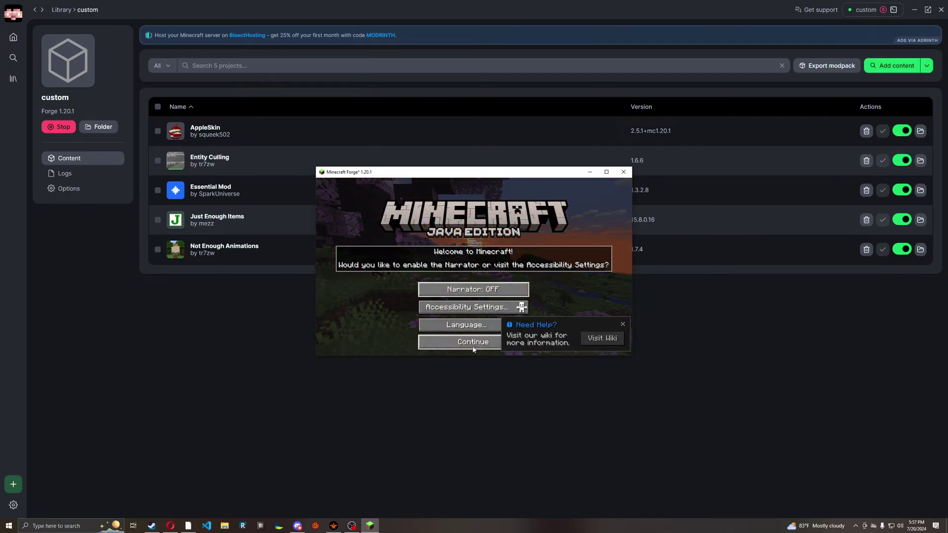
left_click(473, 346)
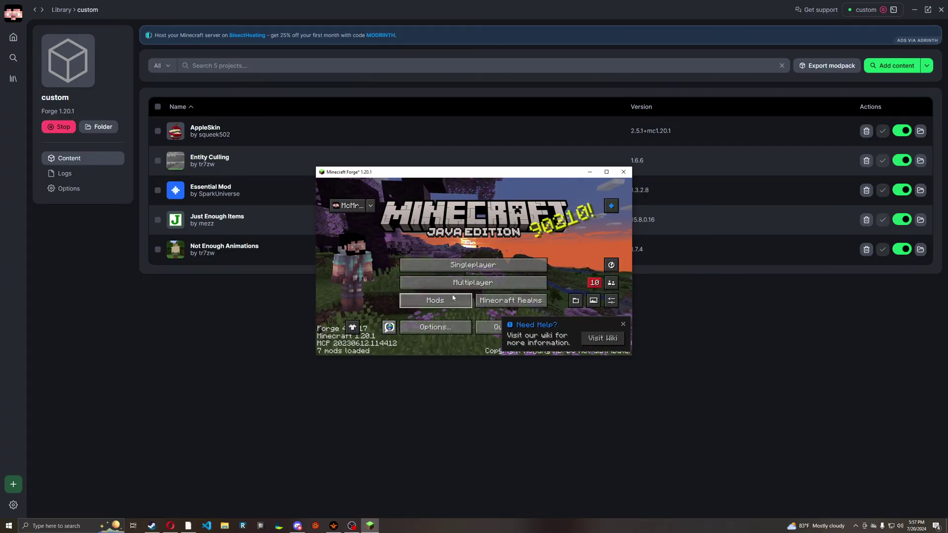
- Turn the game's music off in the sound options, leaving the master volume at 100%, and return to the title menu
left_click(435, 327)
left_click(534, 245)
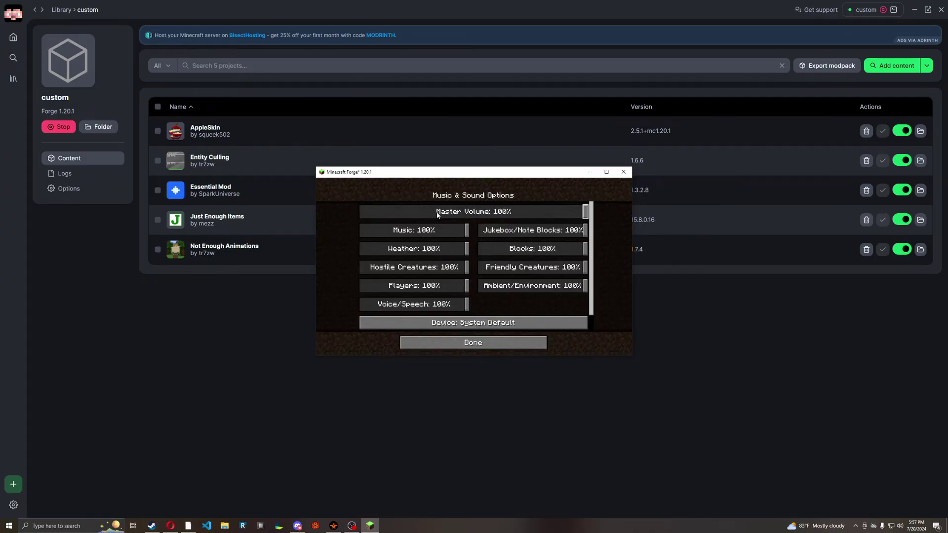
left_click_drag(437, 214, 360, 213)
left_click_drag(467, 230, 269, 235)
left_click_drag(363, 212, 588, 211)
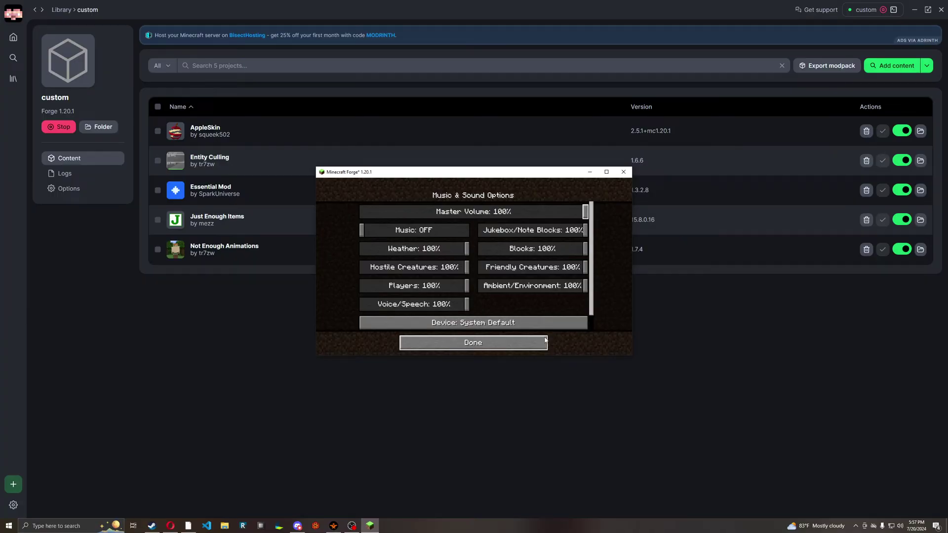
left_click(546, 340)
left_click(484, 338)
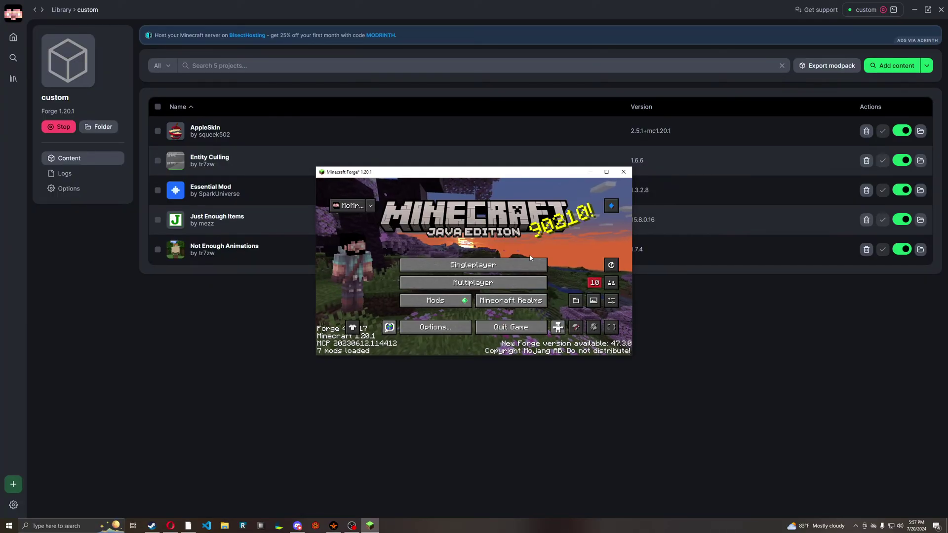
- View the game's video settings and return to the title menu
left_click(432, 328)
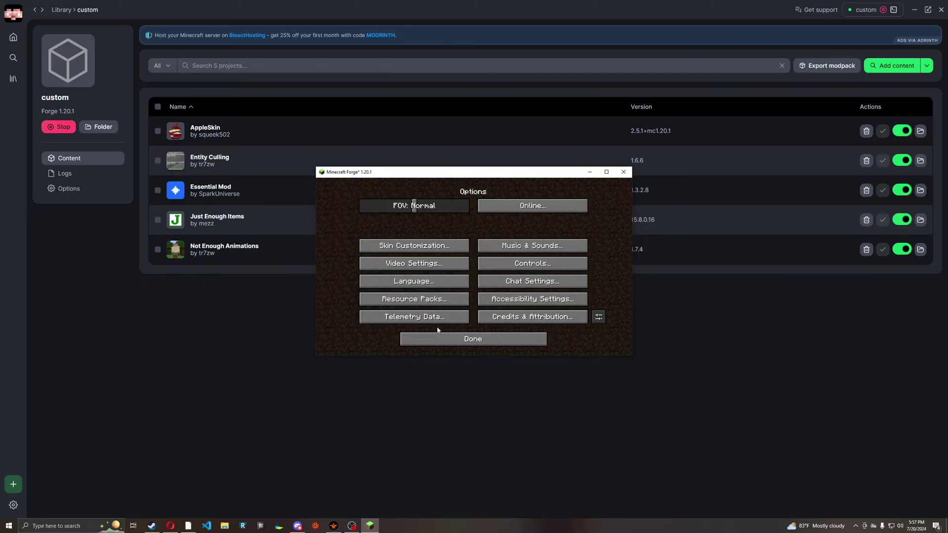
left_click(441, 271)
left_click(452, 339)
left_click(472, 339)
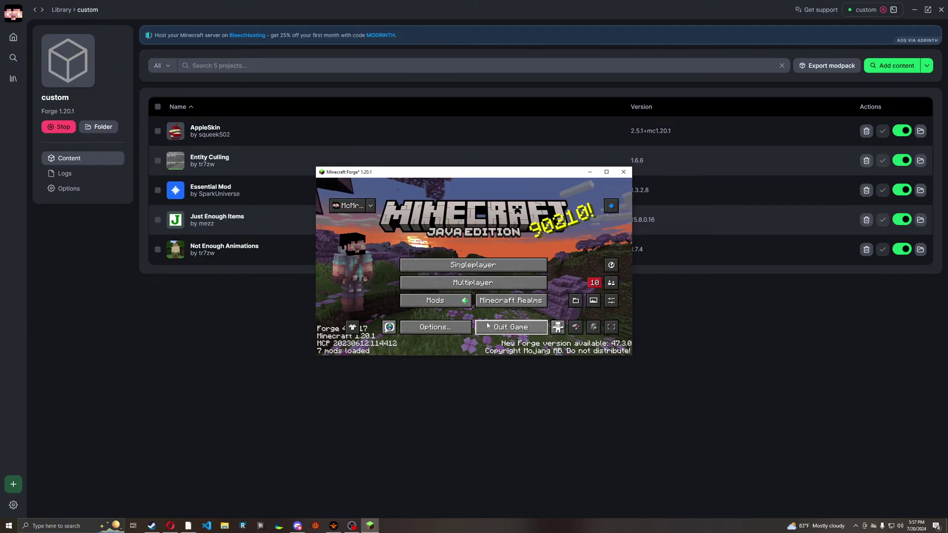
- Look through the Game, World and More settings for a new singleplayer world and leave without creating it
left_click(444, 265)
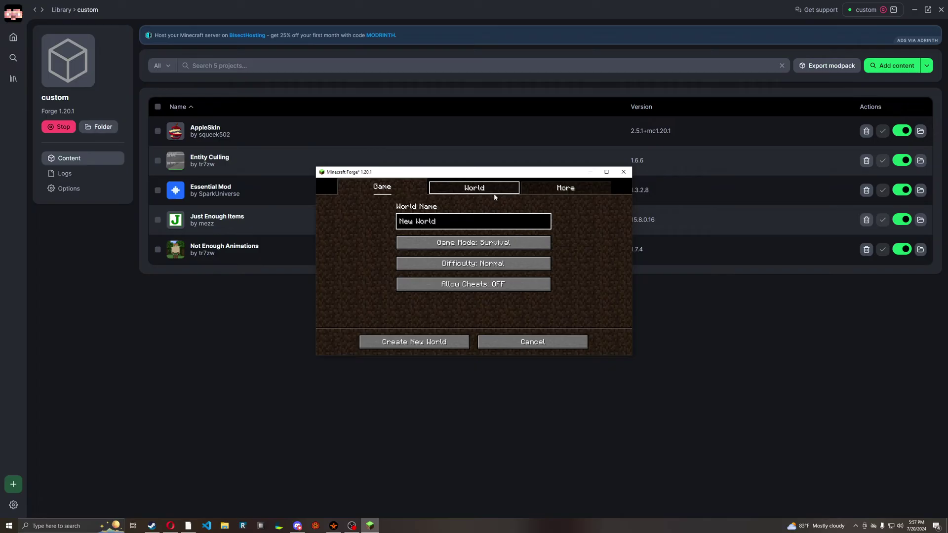
left_click(474, 187)
left_click(565, 188)
left_click(474, 187)
left_click(382, 187)
key("Escape")
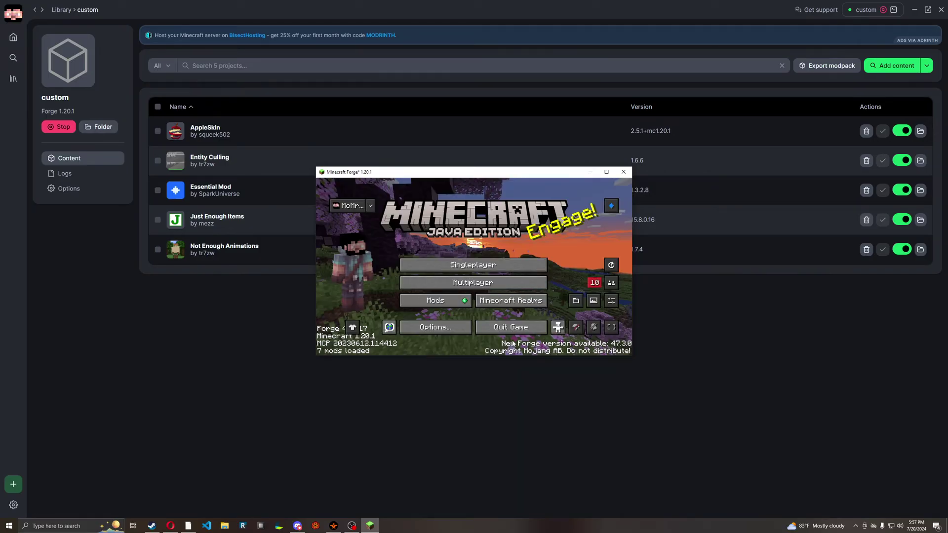
- Reopen the new world setup, cancel it, and quit Minecraft
left_click(478, 249)
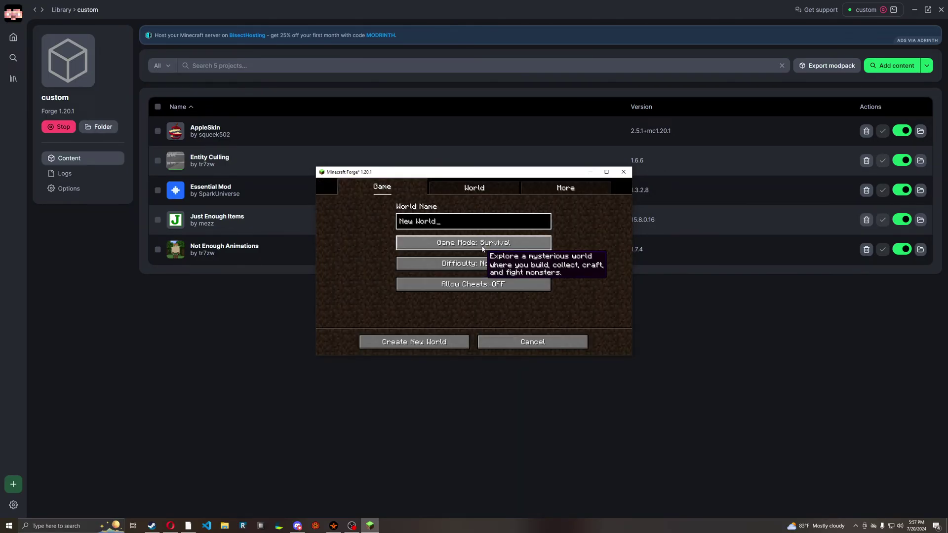
left_click(532, 342)
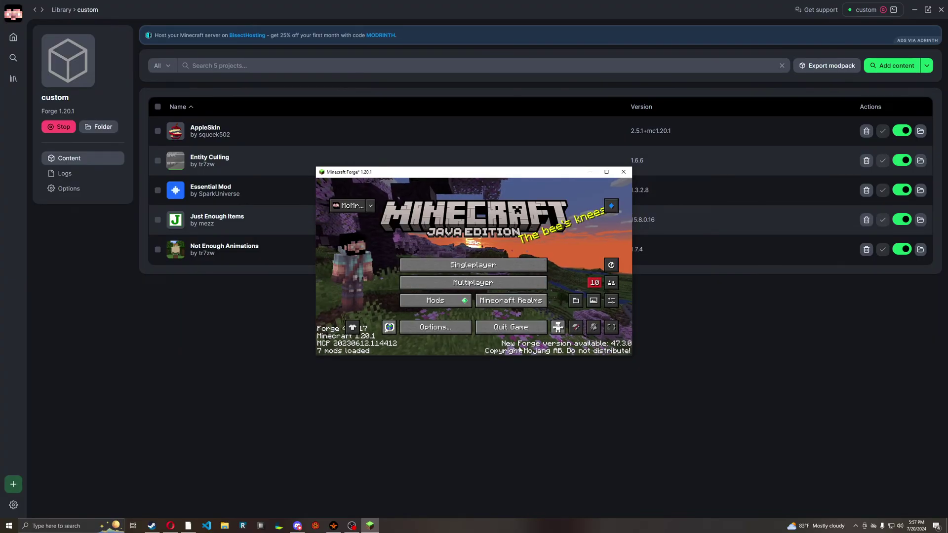
left_click(512, 328)
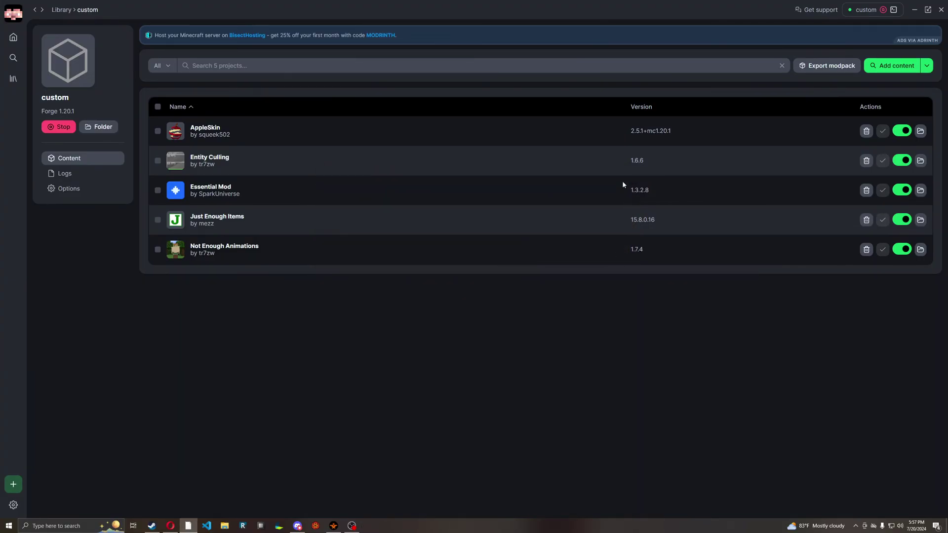
- Open the custom instance's config folder, read through the early window settings in fml.toml, and close the file
left_click(112, 128)
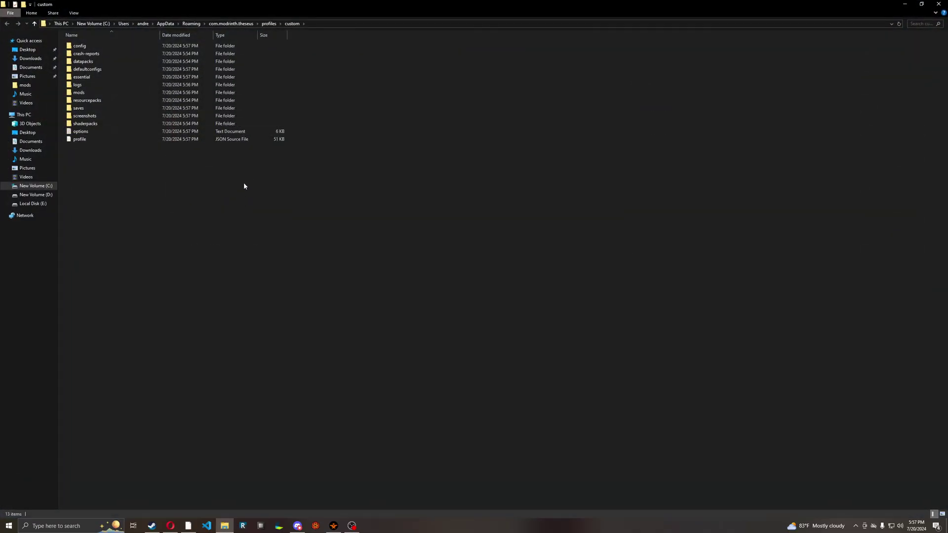
double_click(154, 46)
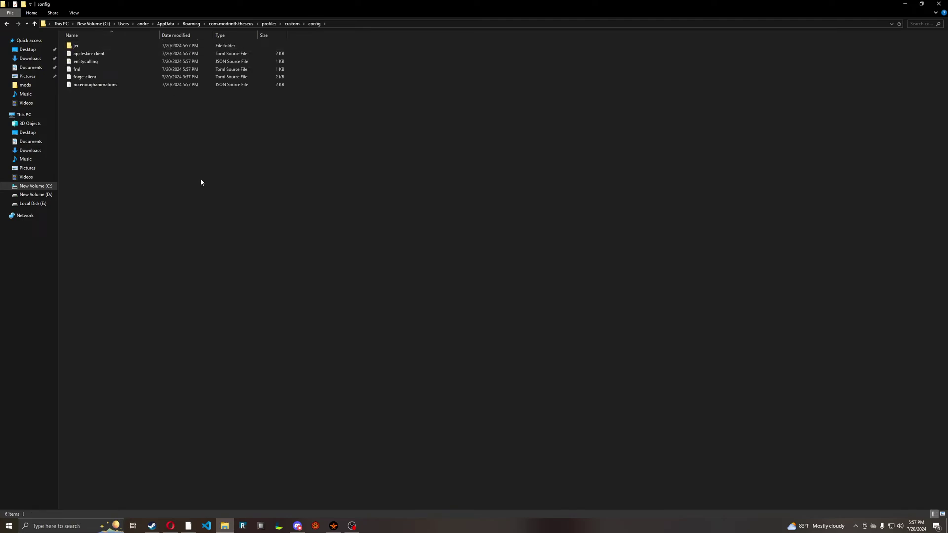
double_click(125, 69)
left_click(448, 172)
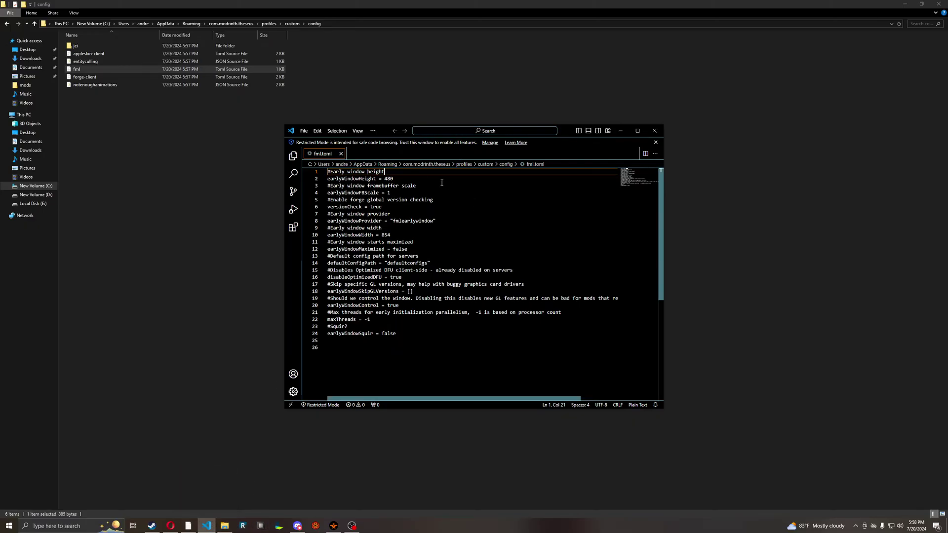
left_click(397, 178)
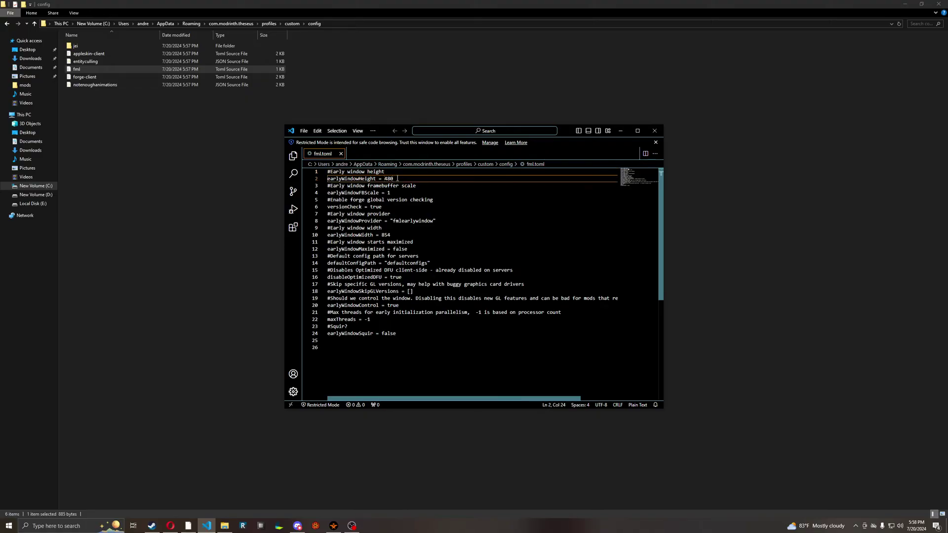
left_click(399, 193)
left_click(399, 214)
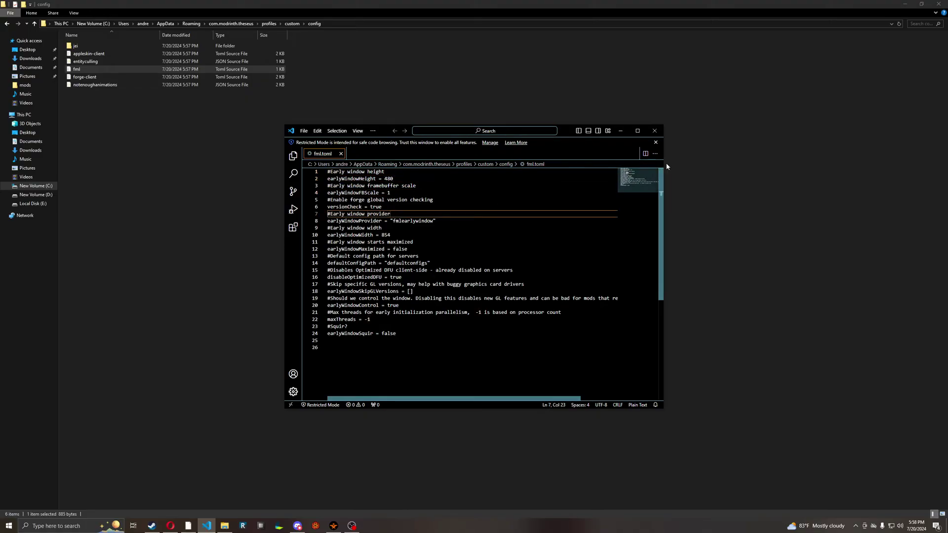
left_click(655, 130)
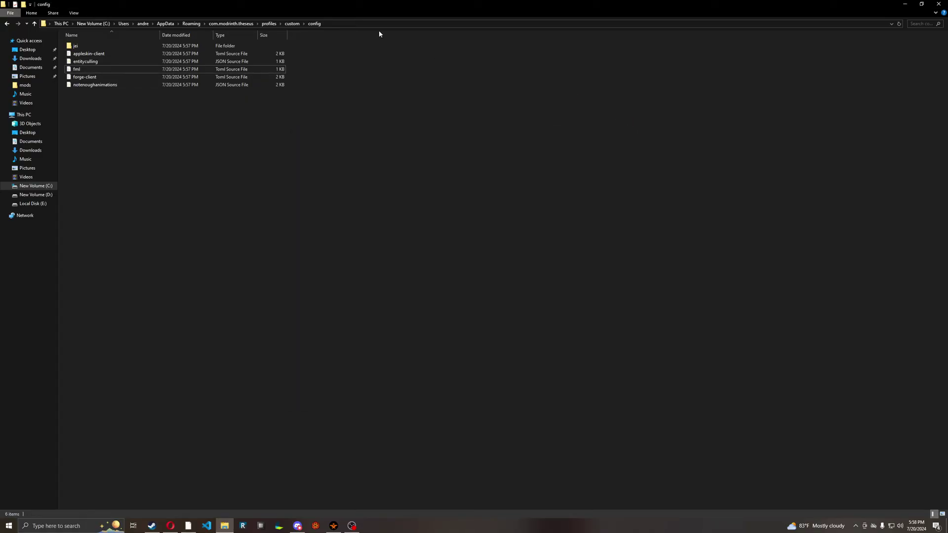
- Check the custom instance's saves folder, view the profiles folder, and reopen the custom folder
left_click(292, 24)
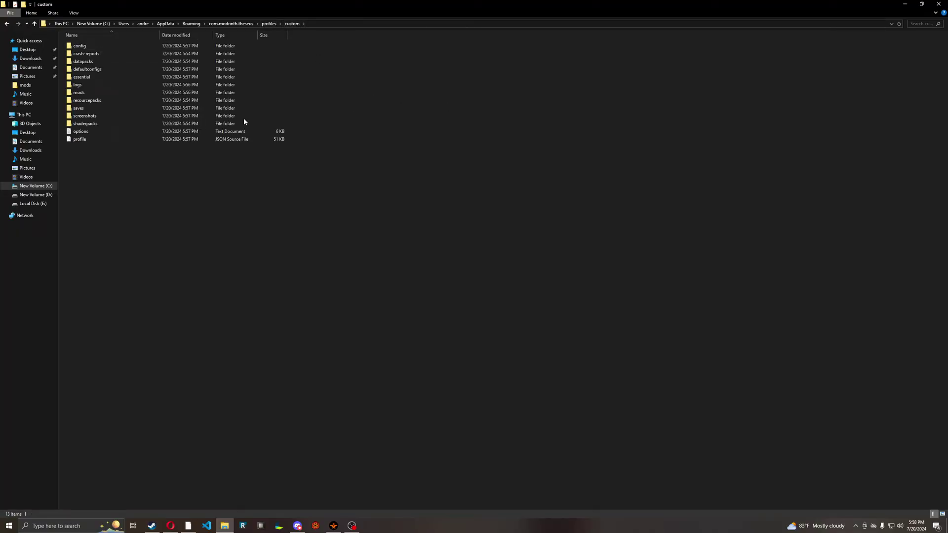
double_click(203, 109)
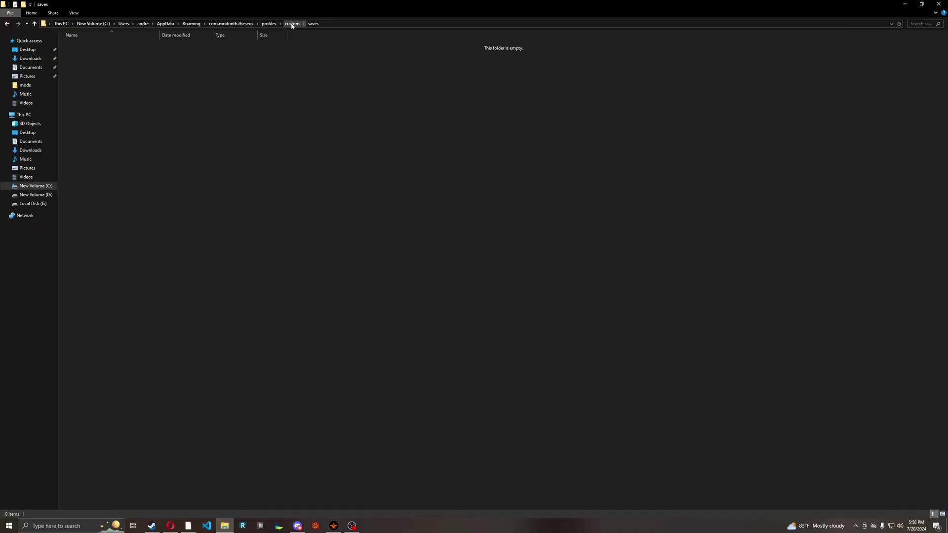
left_click(274, 25)
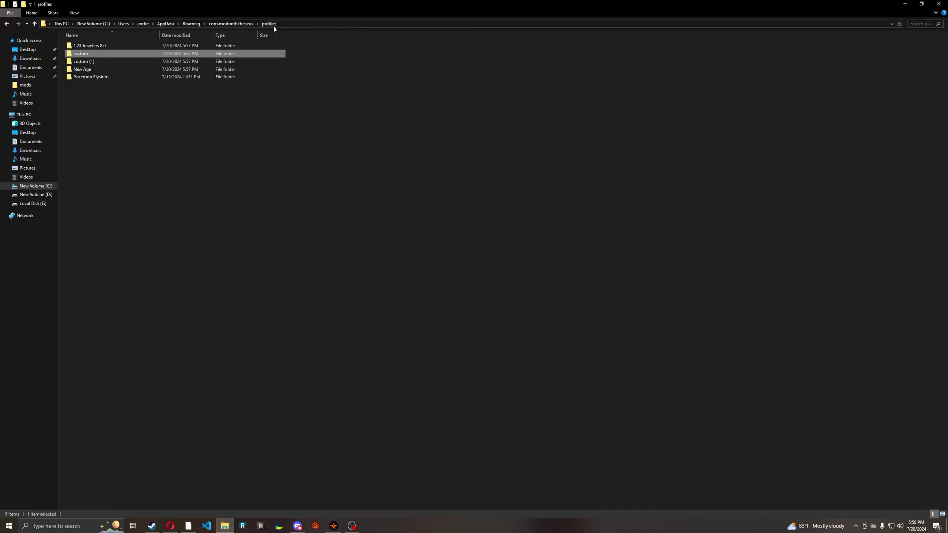
double_click(151, 54)
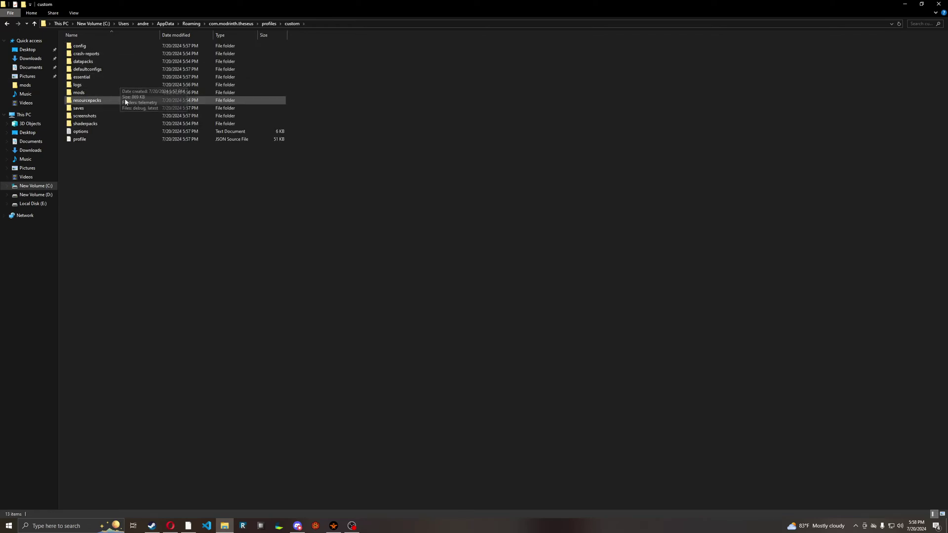
- Close the folder window and open the custom instance's modpack export, keeping the name custom, version 1.0.0 and an empty description
left_click(938, 3)
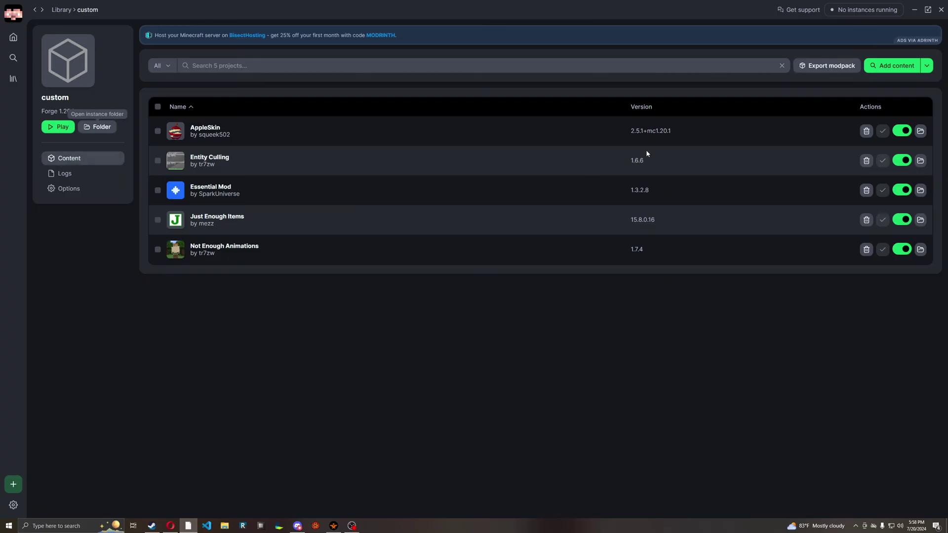
left_click(832, 63)
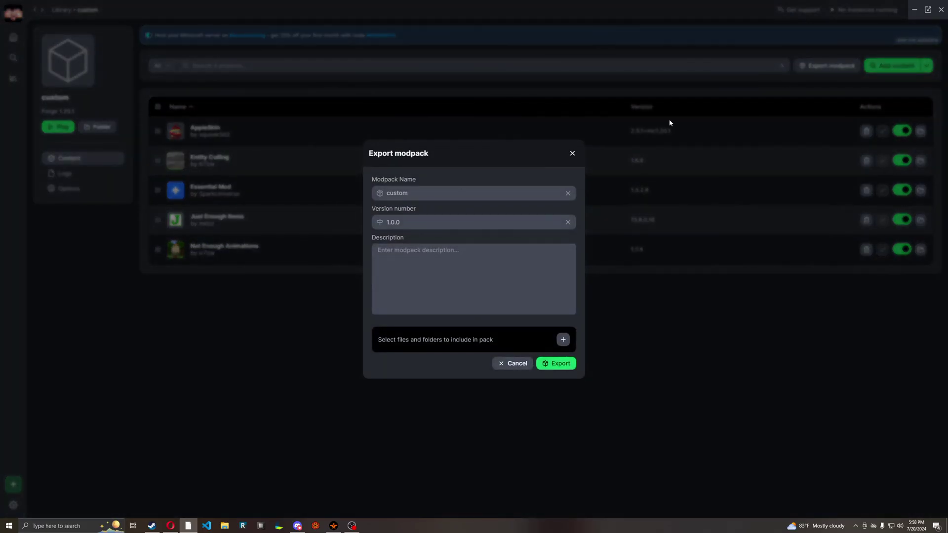
left_click(408, 220)
left_click(438, 194)
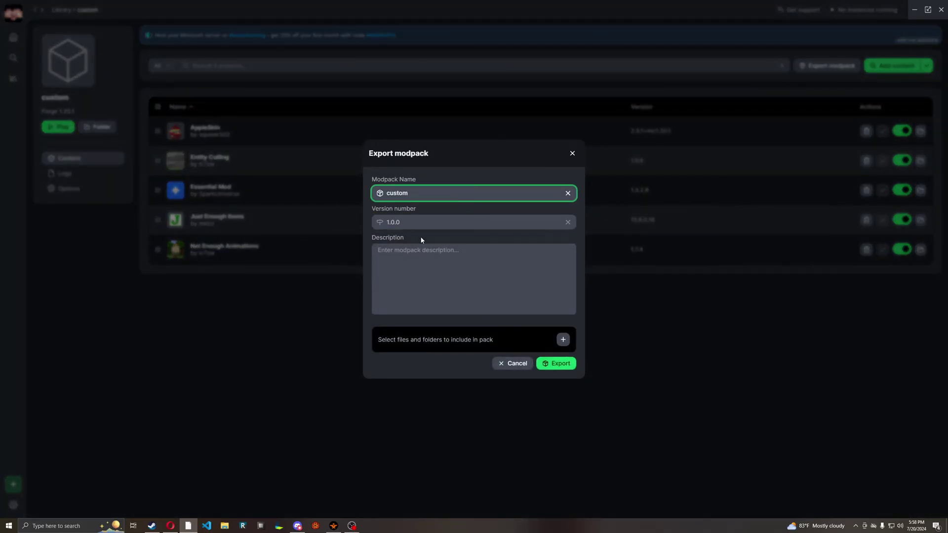
left_click(496, 303)
- Include the config folder and options.txt in the modpack alongside mods, and look through the selected mod files
left_click(563, 339)
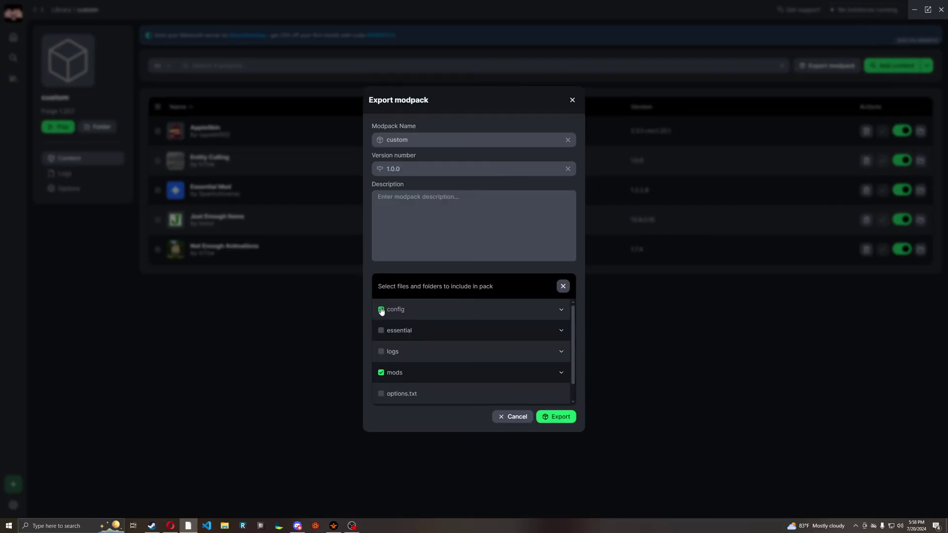
scroll(419, 321, "down", 2)
left_click(381, 374)
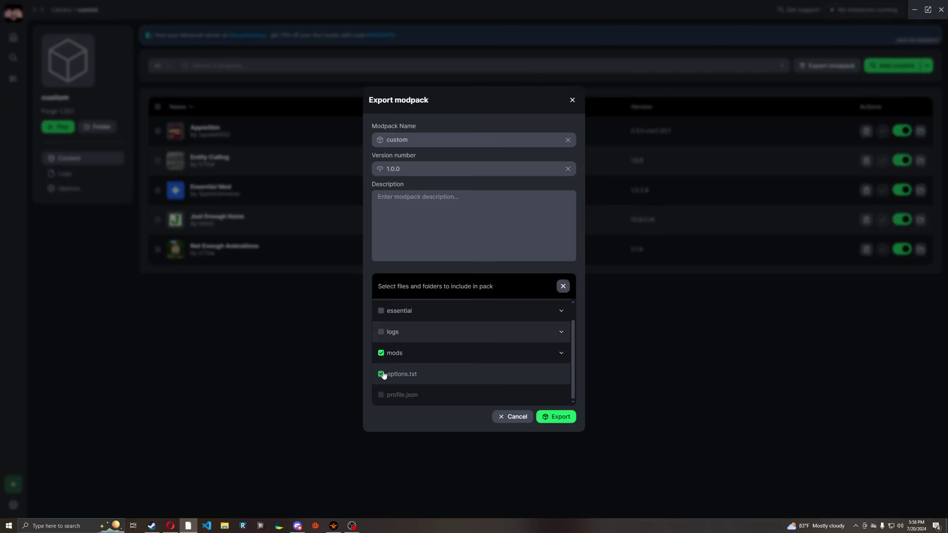
scroll(539, 368, "up", 1)
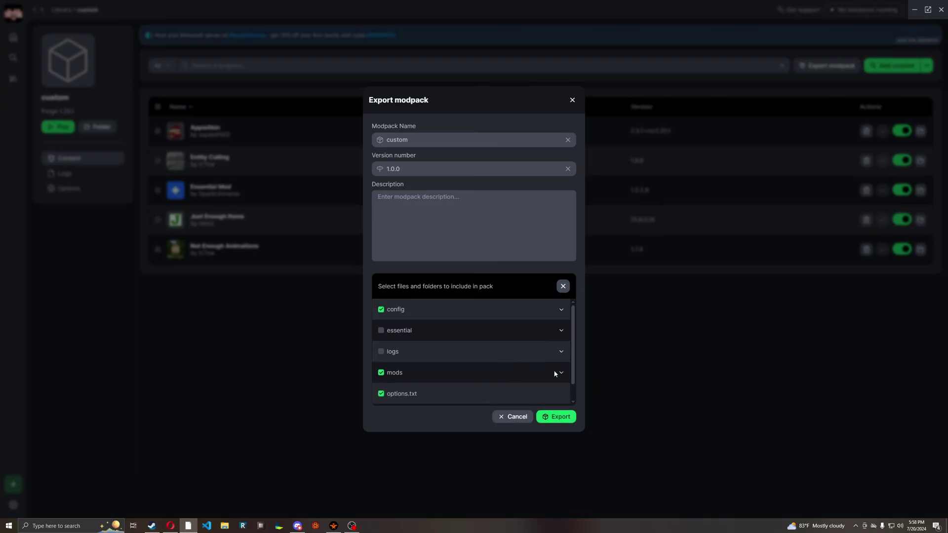
left_click(562, 373)
scroll(565, 359, "down", 3)
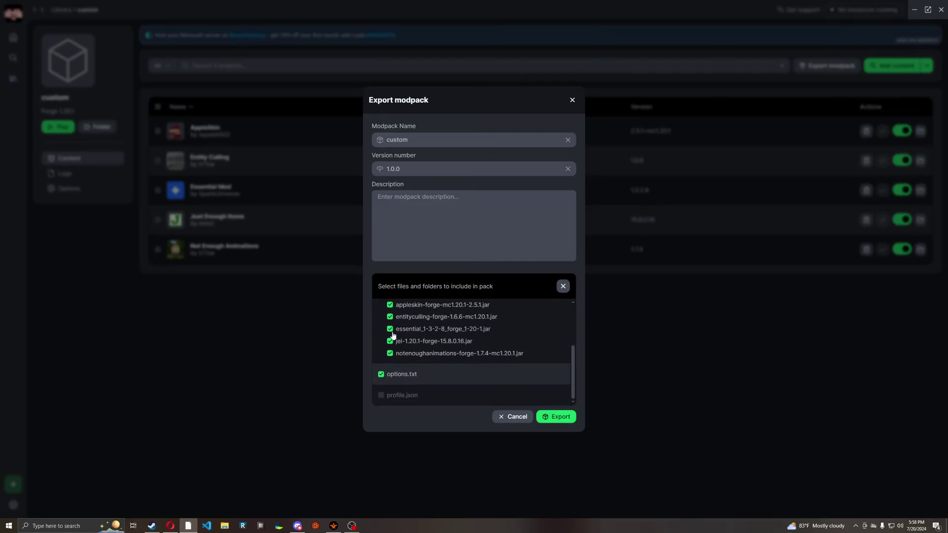
scroll(560, 337, "up", 3)
scroll(559, 336, "down", 3)
- Export the modpack to the Desktop folder
left_click(557, 417)
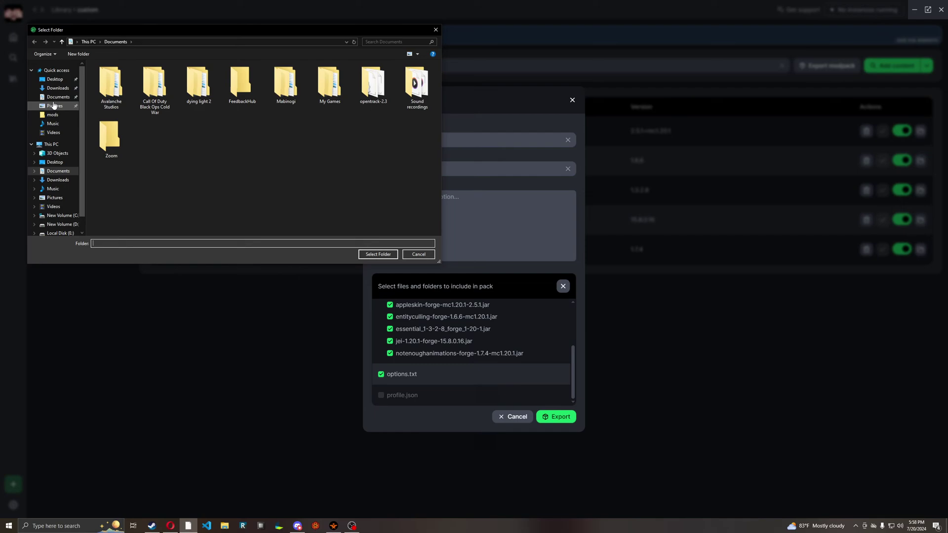
left_click(54, 80)
left_click(52, 89)
left_click(54, 79)
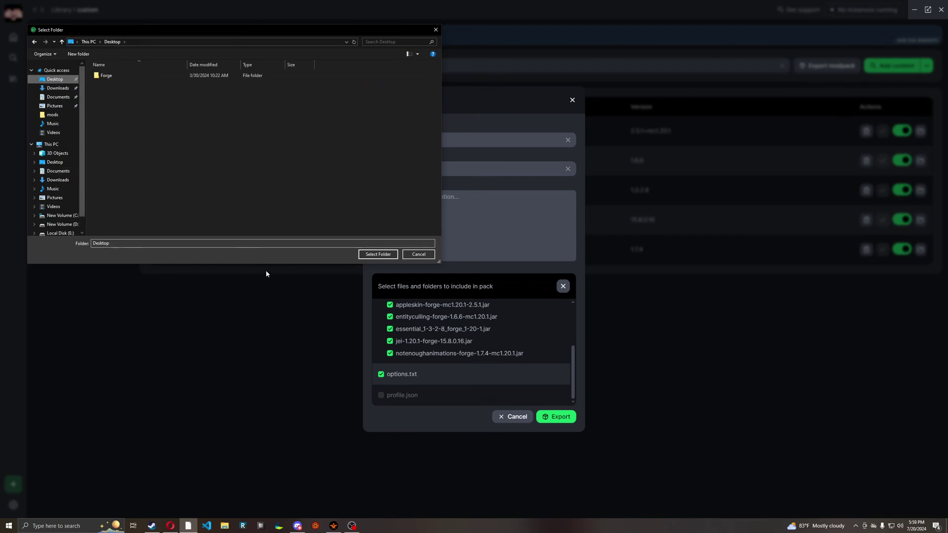
left_click(378, 255)
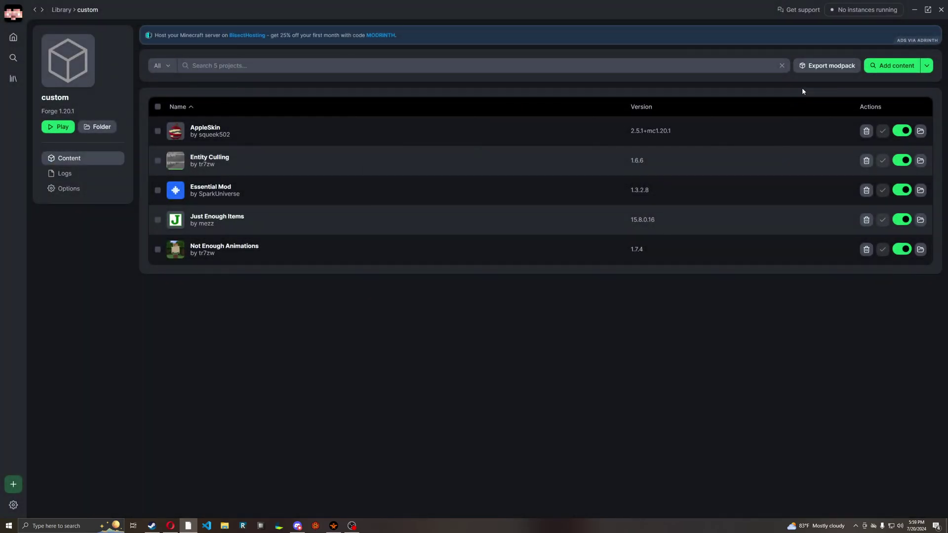
- Switch to File Explorer, locate the exported custom 1.0.0 modpack file on the Desktop, and close the window
left_click(225, 525)
left_click(31, 59)
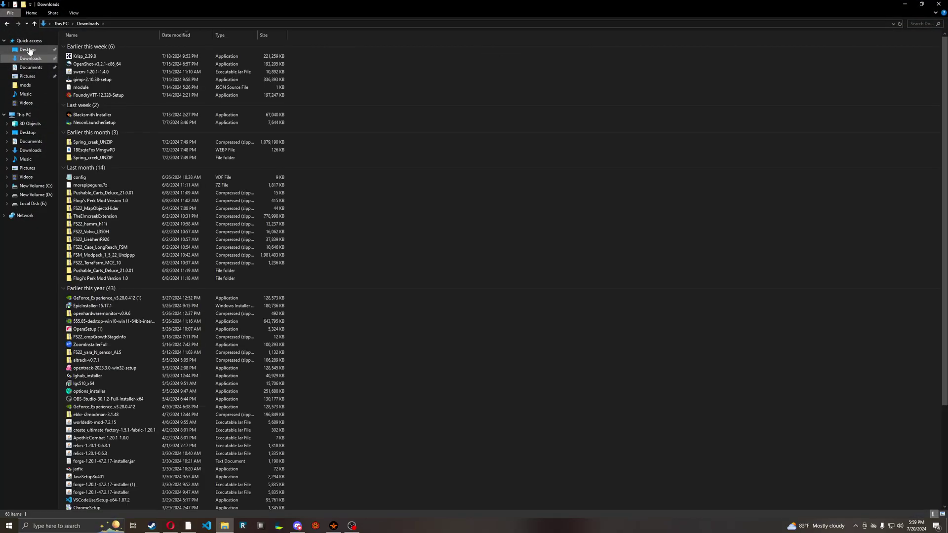
left_click(29, 50)
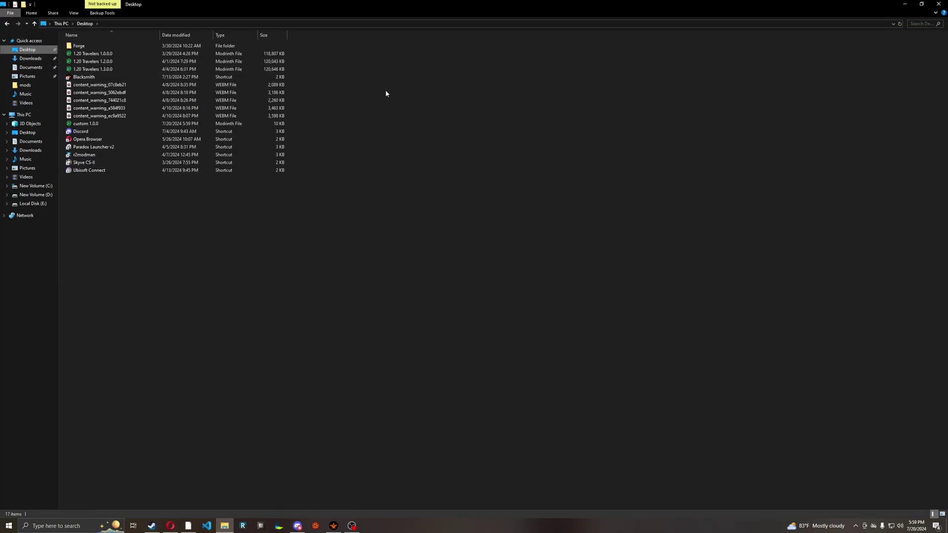
left_click(109, 125)
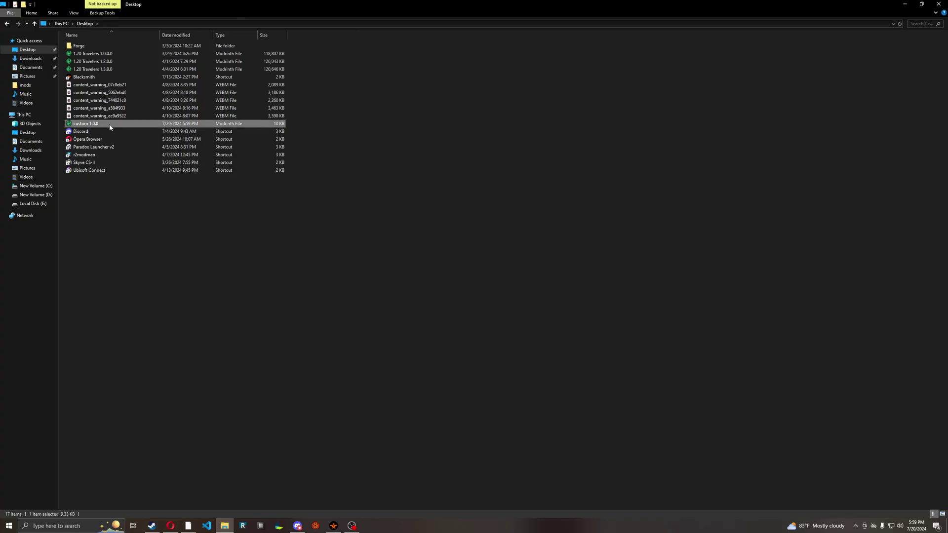
left_click(387, 127)
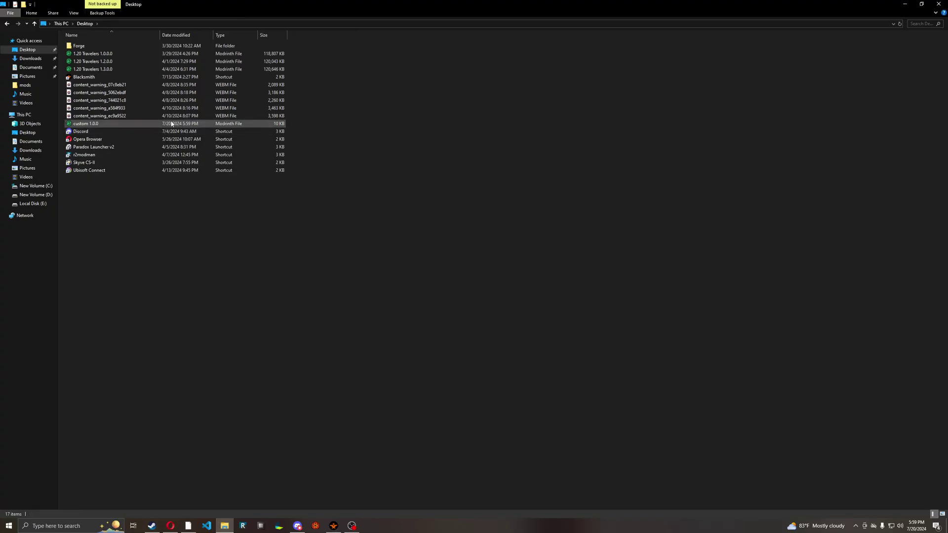
left_click(939, 4)
left_click(65, 173)
left_click(69, 158)
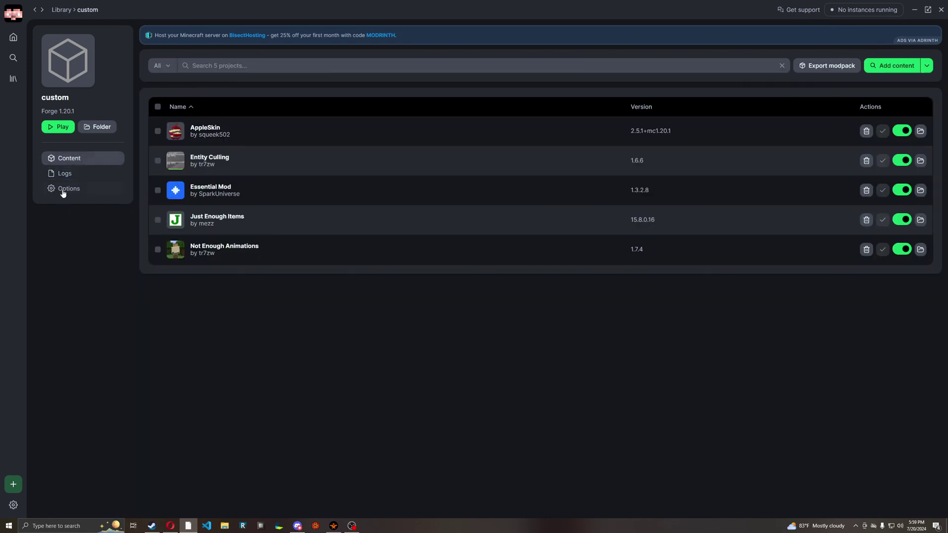
- Delete the custom (1) and custom instances from the library
left_click(13, 79)
right_click(212, 79)
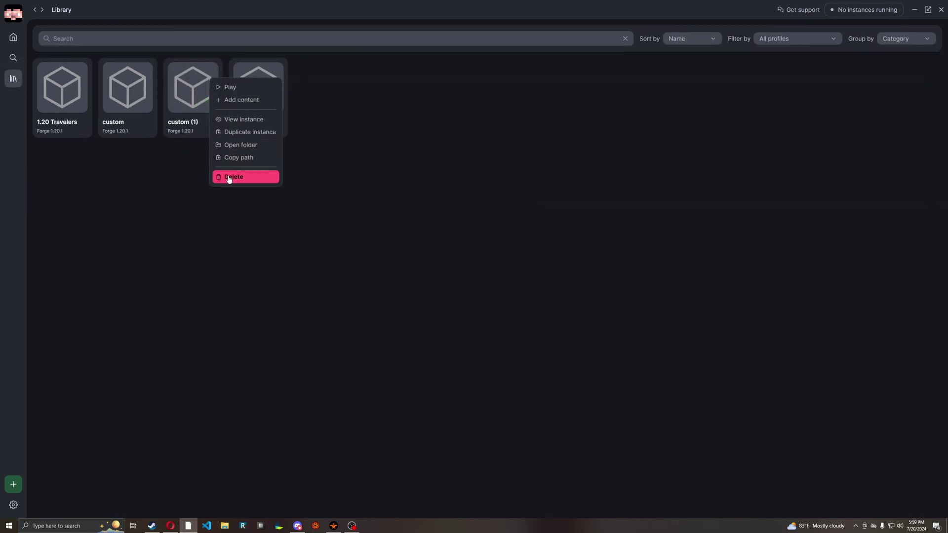
left_click(229, 177)
left_click(545, 285)
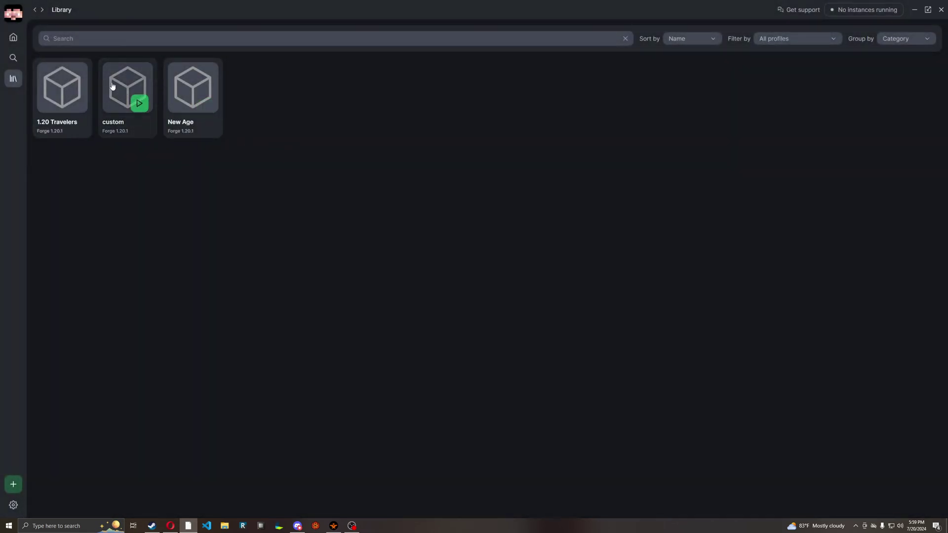
right_click(112, 85)
left_click(165, 182)
left_click(551, 284)
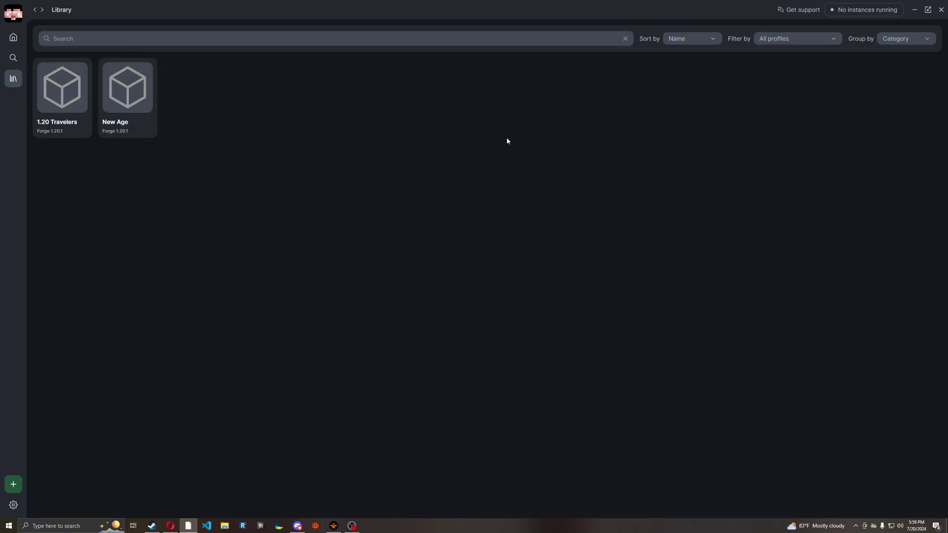
- Create a new instance from file by importing the custom 1.0.0 modpack from the Desktop
left_click(13, 484)
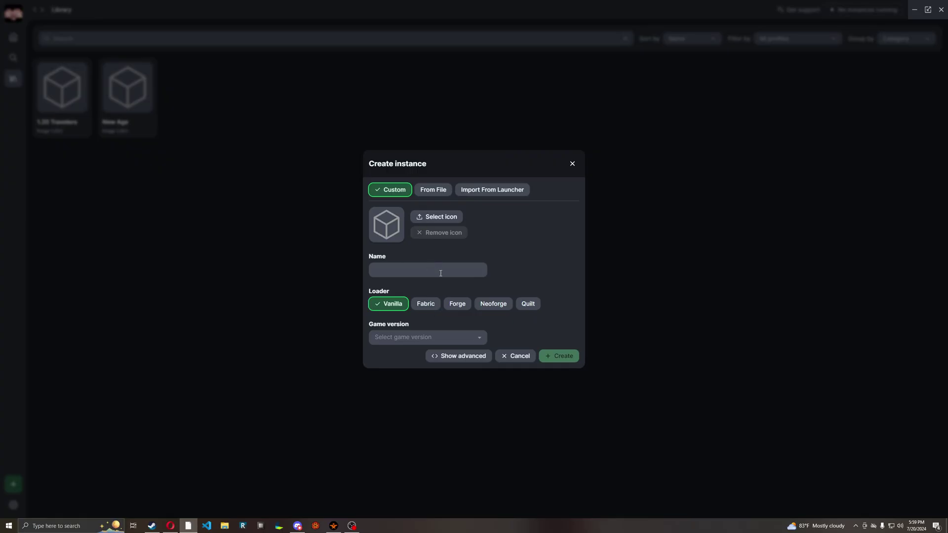
left_click(440, 191)
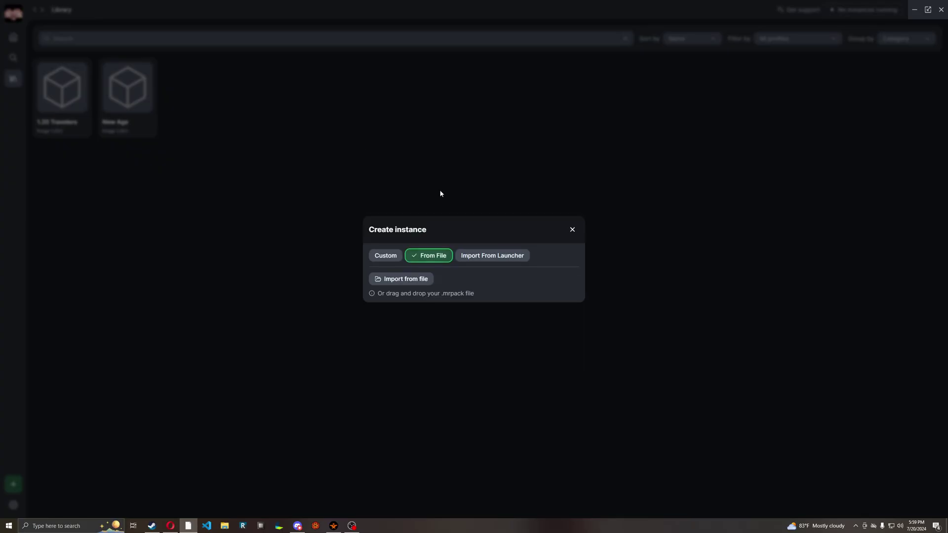
left_click(420, 278)
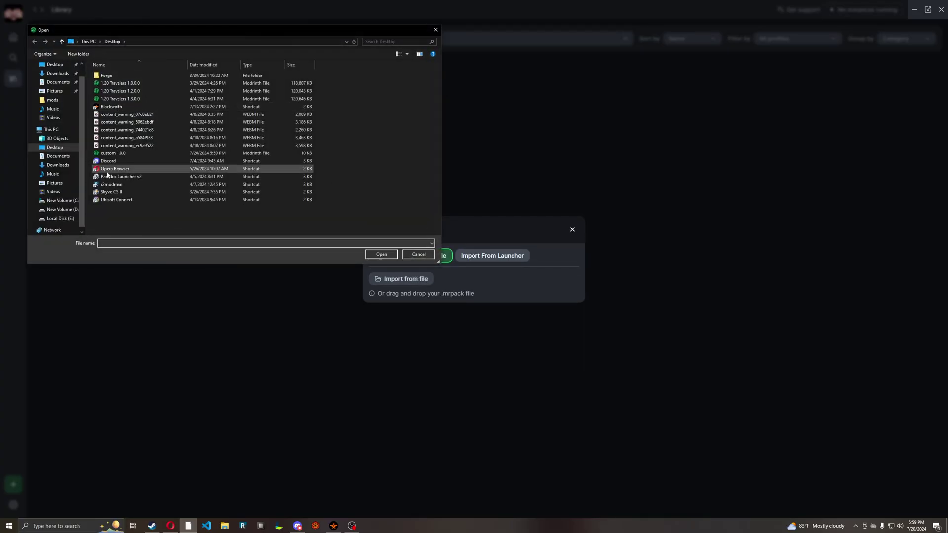
left_click(113, 153)
left_click(381, 254)
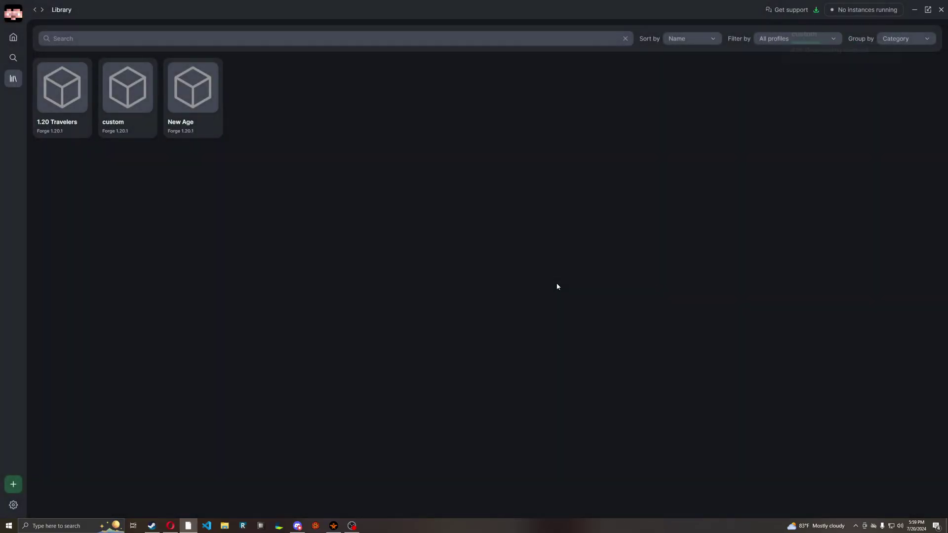
- Open the imported custom instance and look through its mod list and its instance, Java, window and hook options
left_click(119, 86)
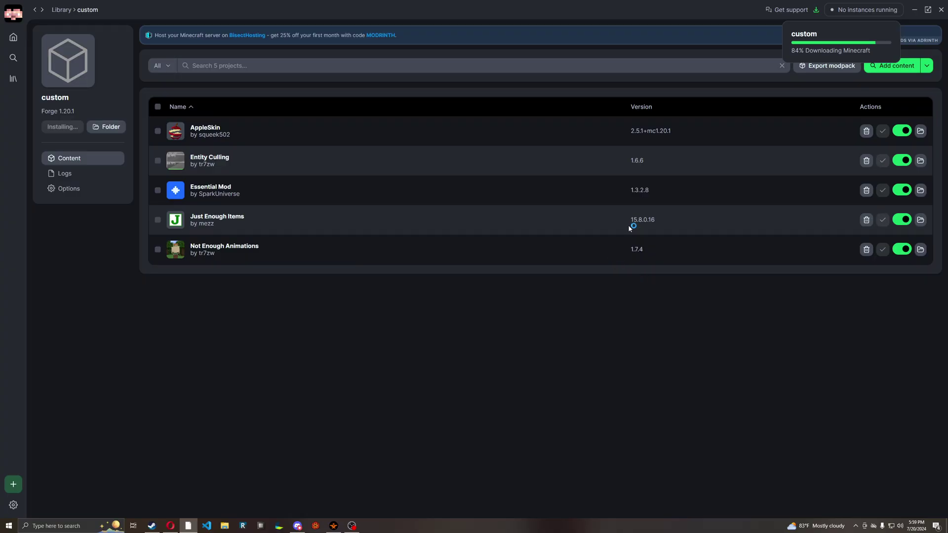
left_click(82, 189)
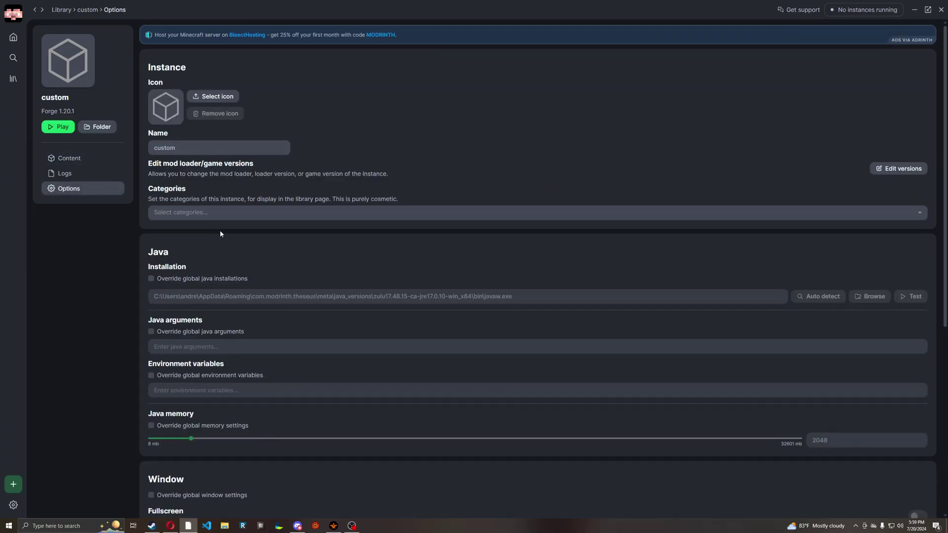
scroll(223, 229, "down", 5)
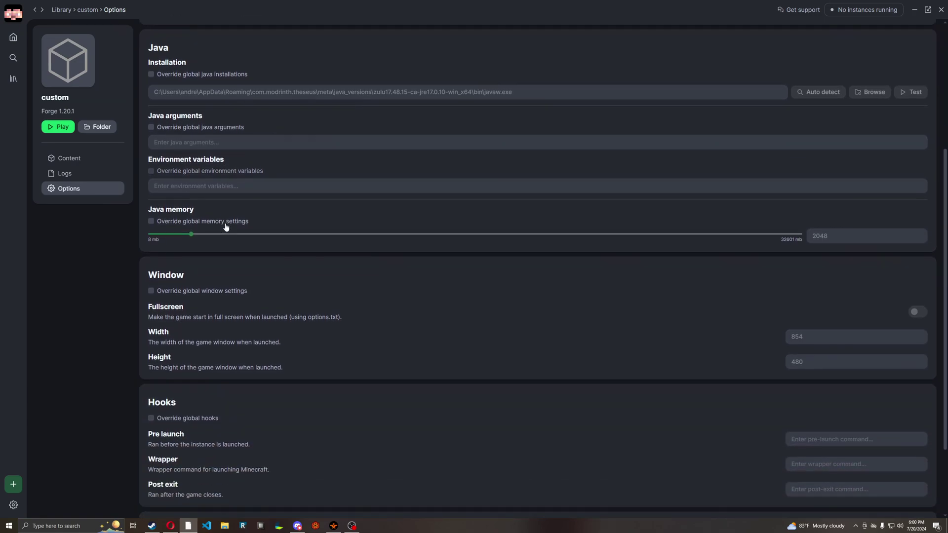
left_click(70, 158)
- Return to the library, view the custom instance's mod list once more, and go back to the library
left_click(13, 78)
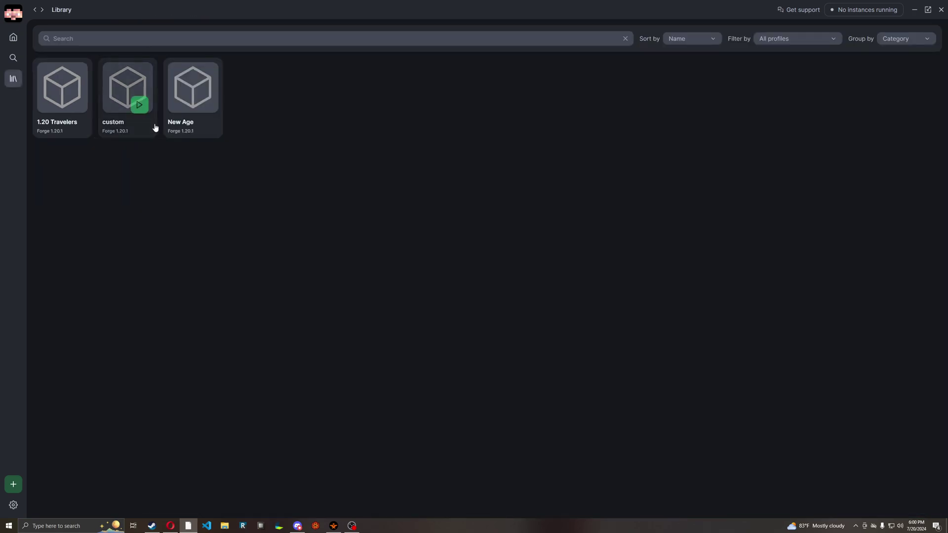
right_click(126, 83)
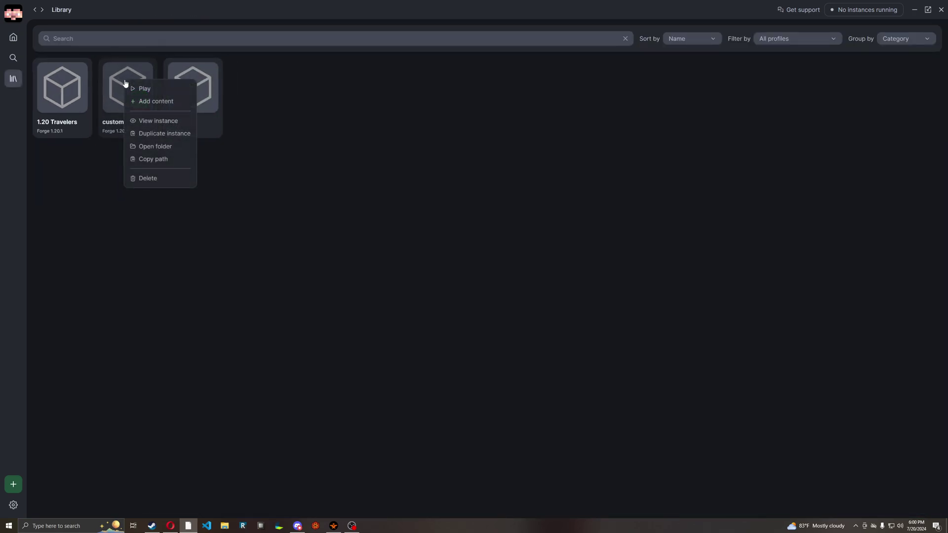
left_click(95, 155)
left_click(110, 101)
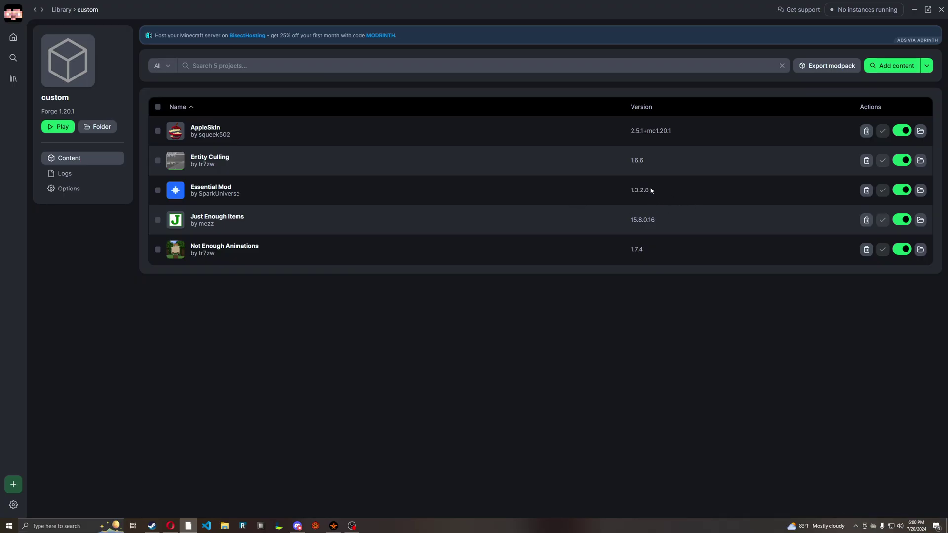
key("alt+Left")
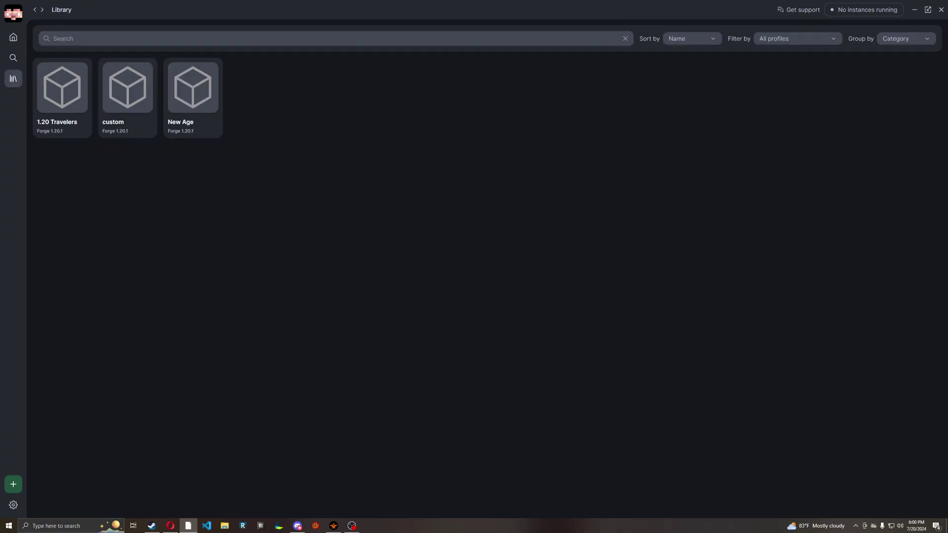